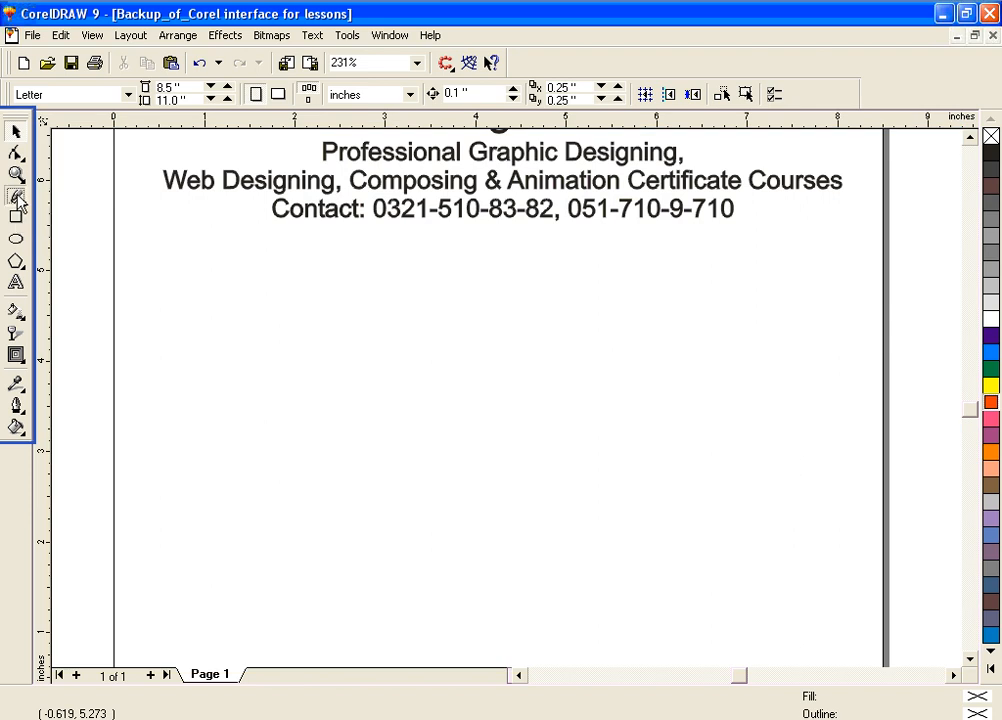
Draw a closed freehand curve about 3.8 by 2.5 inches below the contact text and shift it about 1 inch left.
click(17, 199)
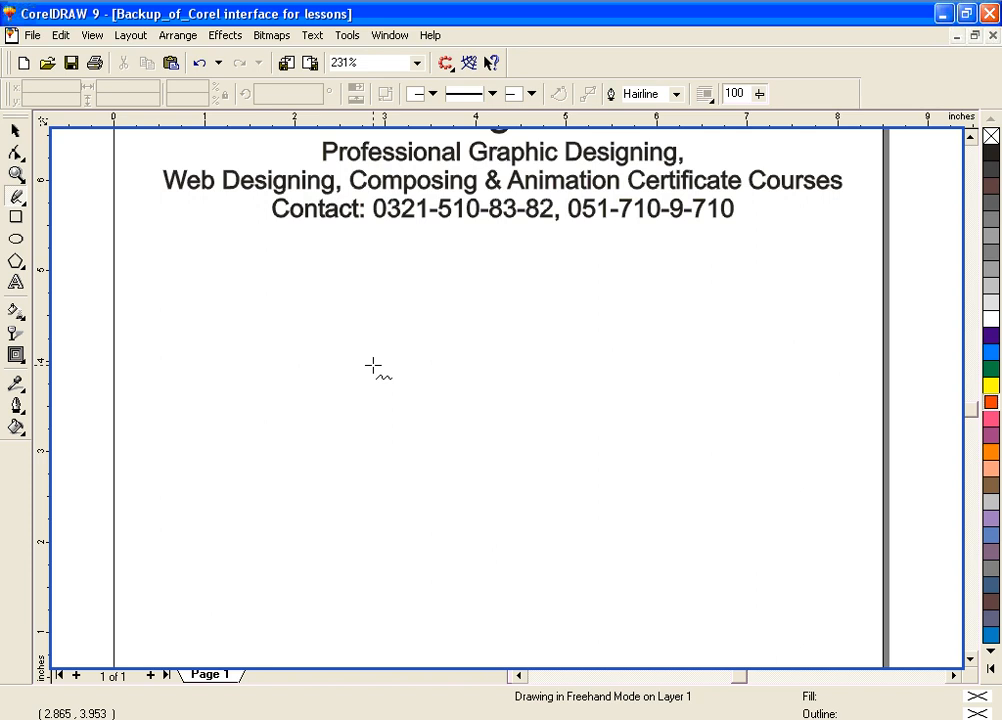
mouse_move(373, 365)
mouse_down()
mouse_move(428, 346)
mouse_move(441, 382)
mouse_move(477, 382)
mouse_move(538, 365)
mouse_move(546, 345)
mouse_move(606, 332)
mouse_move(607, 383)
mouse_move(640, 444)
mouse_move(636, 491)
mouse_move(544, 558)
mouse_move(520, 558)
mouse_move(510, 504)
mouse_move(420, 467)
mouse_move(369, 518)
mouse_move(330, 528)
mouse_move(298, 481)
mouse_move(298, 446)
mouse_move(318, 437)
mouse_move(328, 373)
mouse_move(372, 360)
mouse_up()
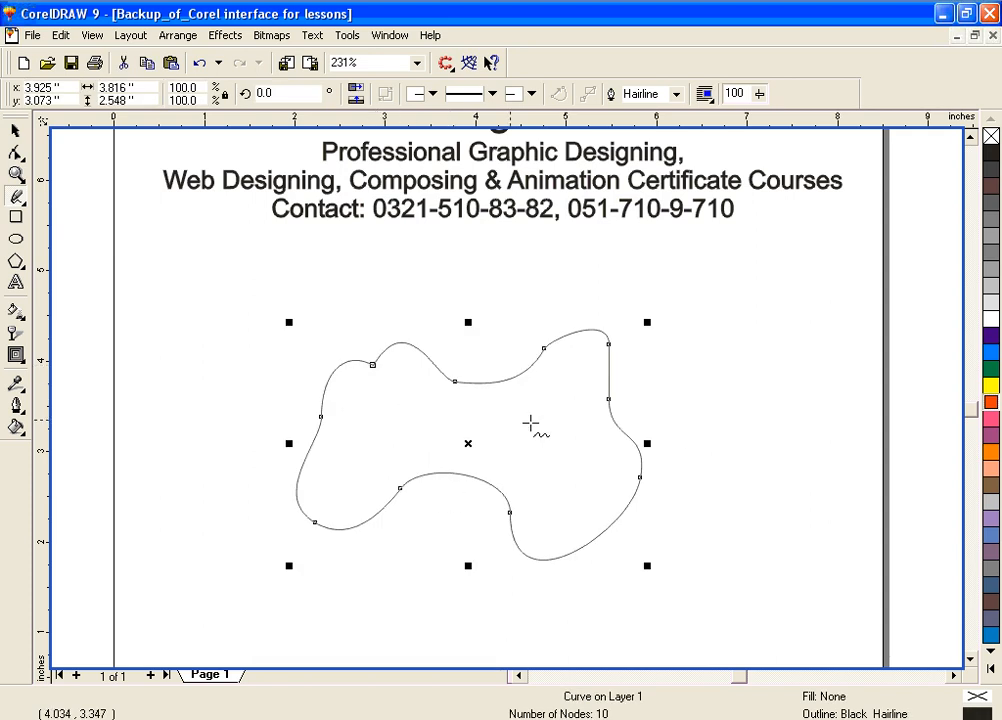
click(15, 131)
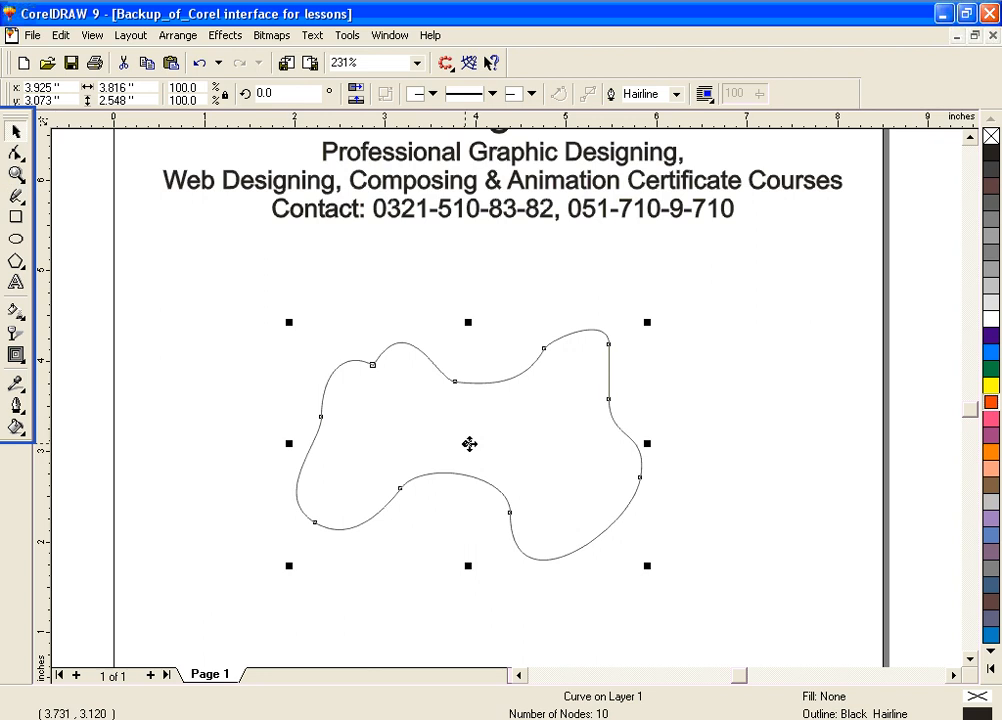
drag(472, 443, 380, 427)
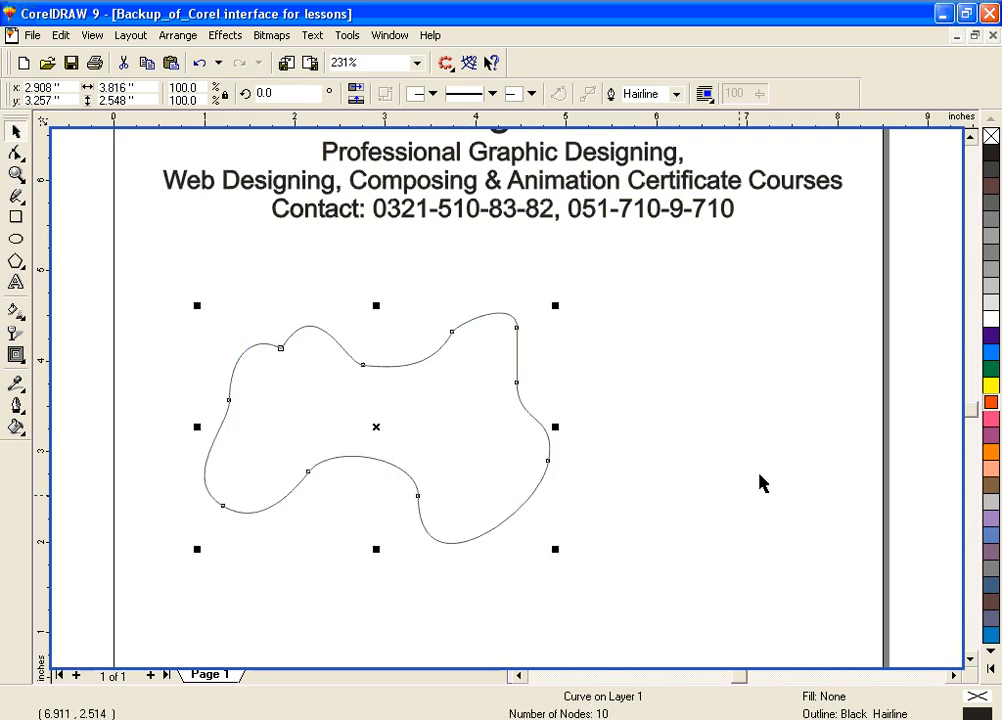
Try a green fill on the curve and undo it, and set the outline width to 8 points.
click(990, 370)
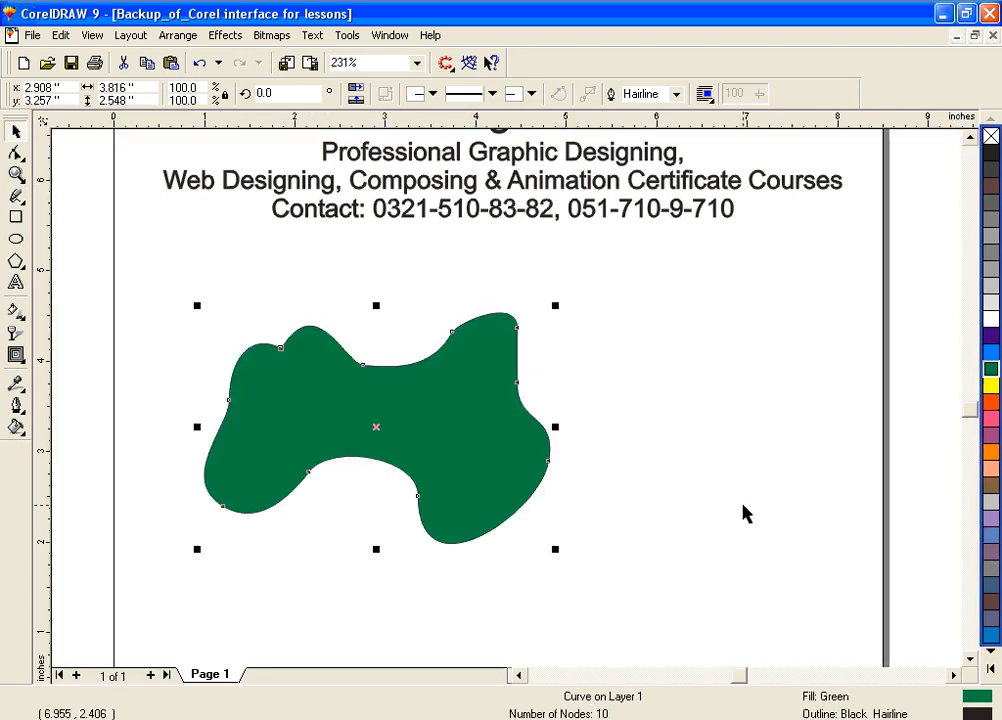
key(ctrl+z)
click(15, 405)
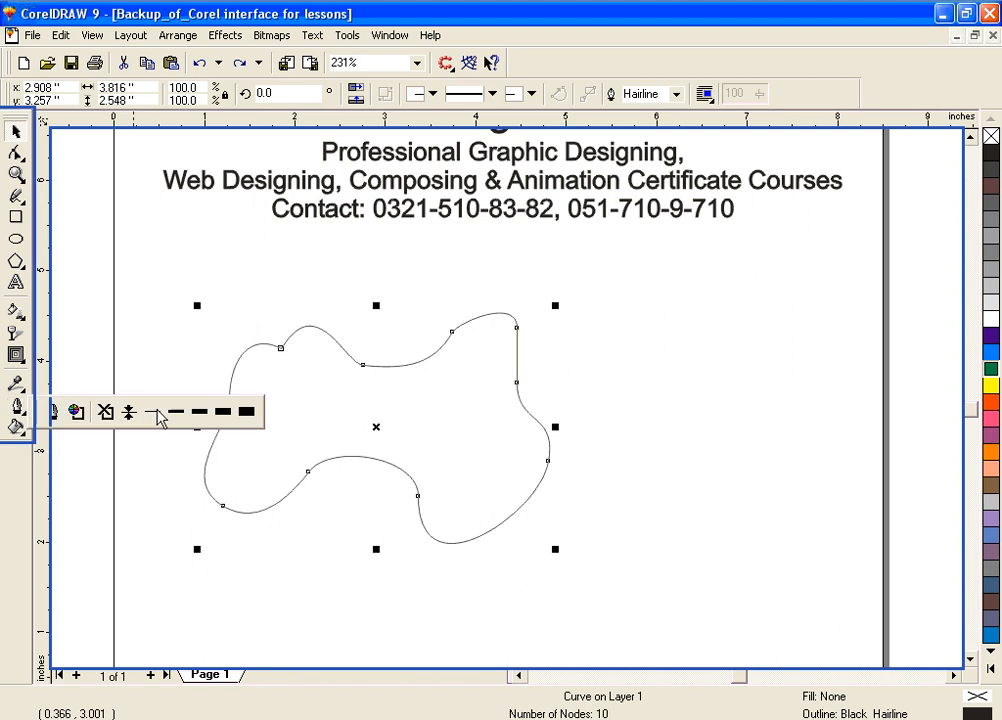
click(196, 414)
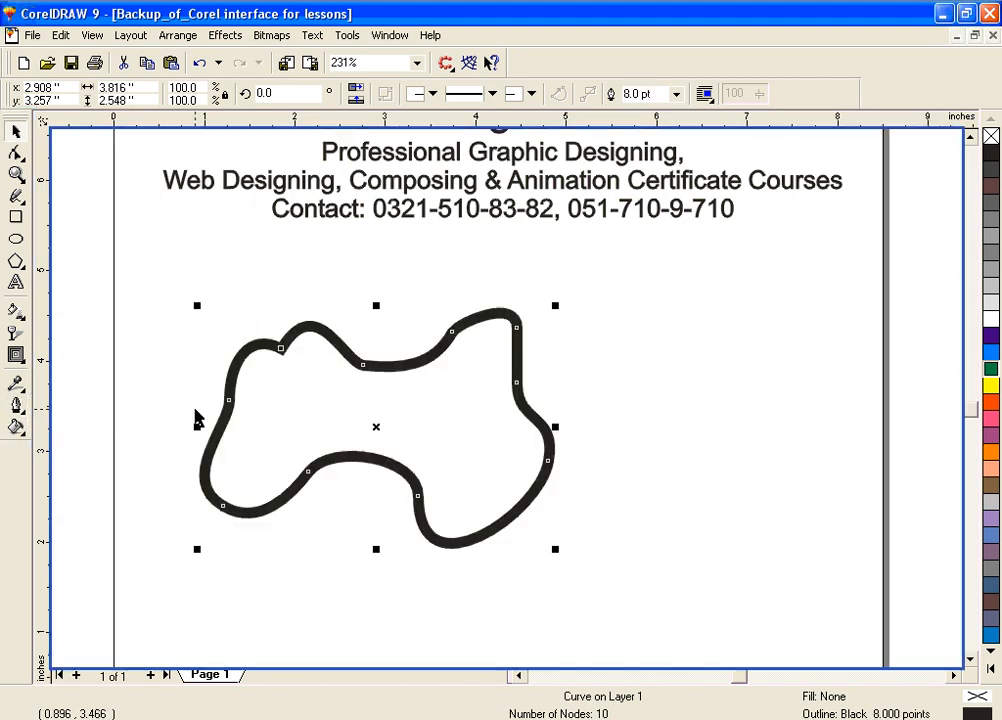
Give the curve's 8-point outline a dotted line style and a red color.
click(17, 408)
click(50, 414)
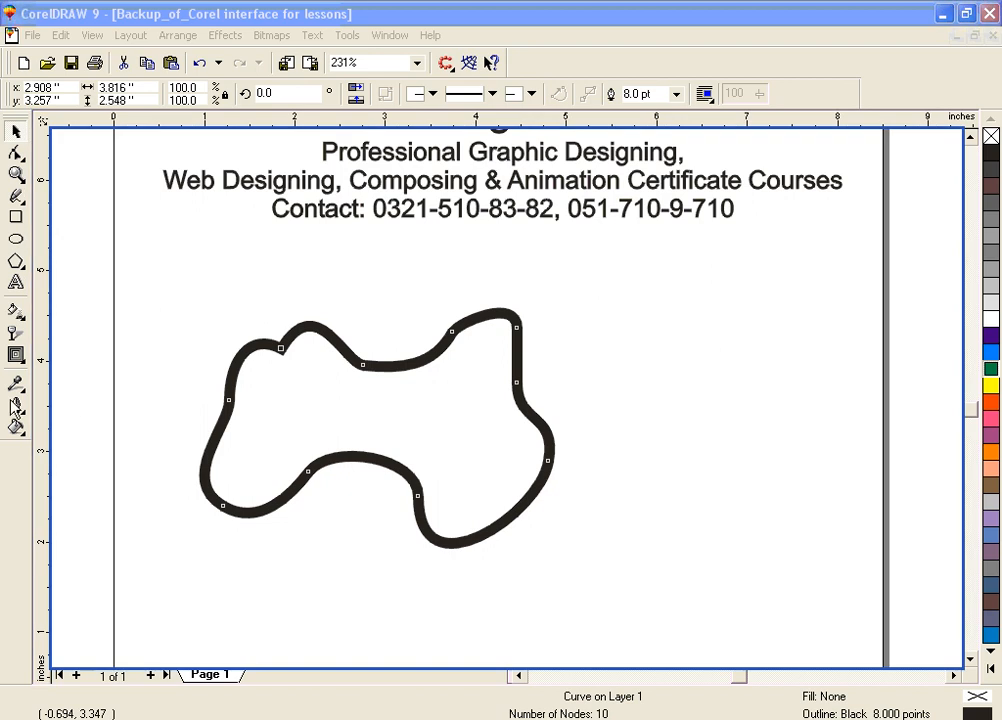
click(17, 408)
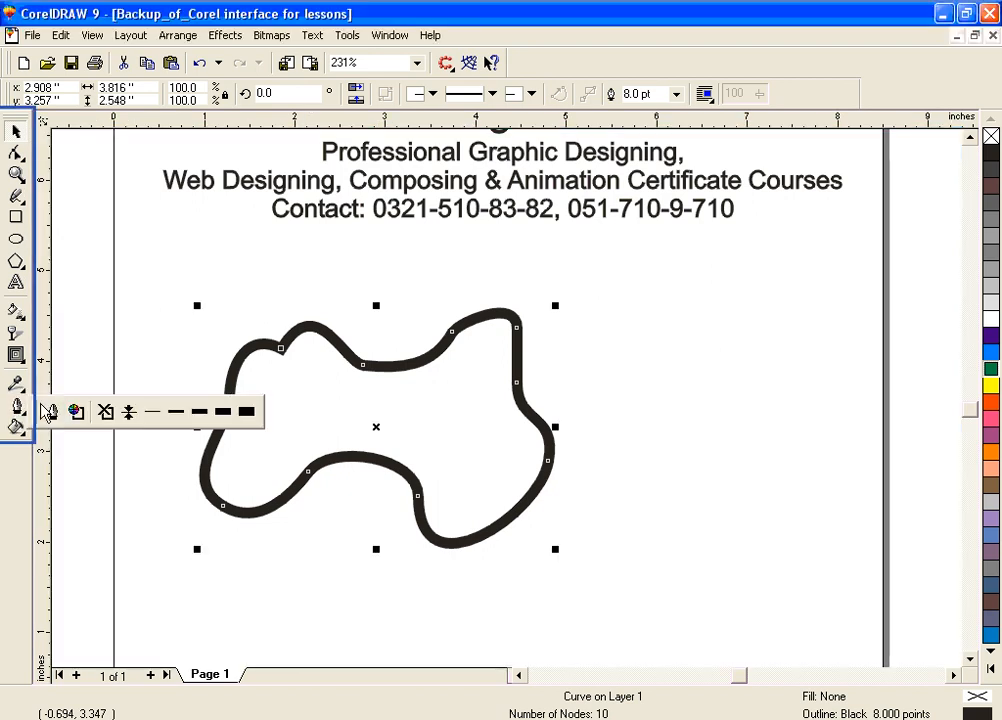
click(55, 412)
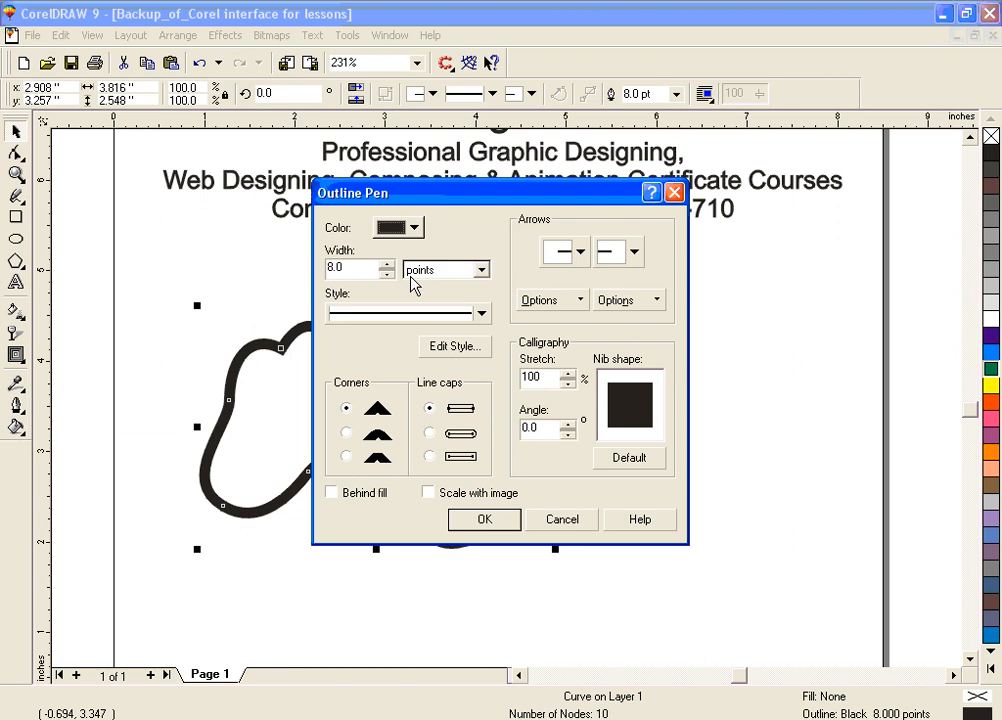
click(420, 318)
click(425, 414)
click(412, 228)
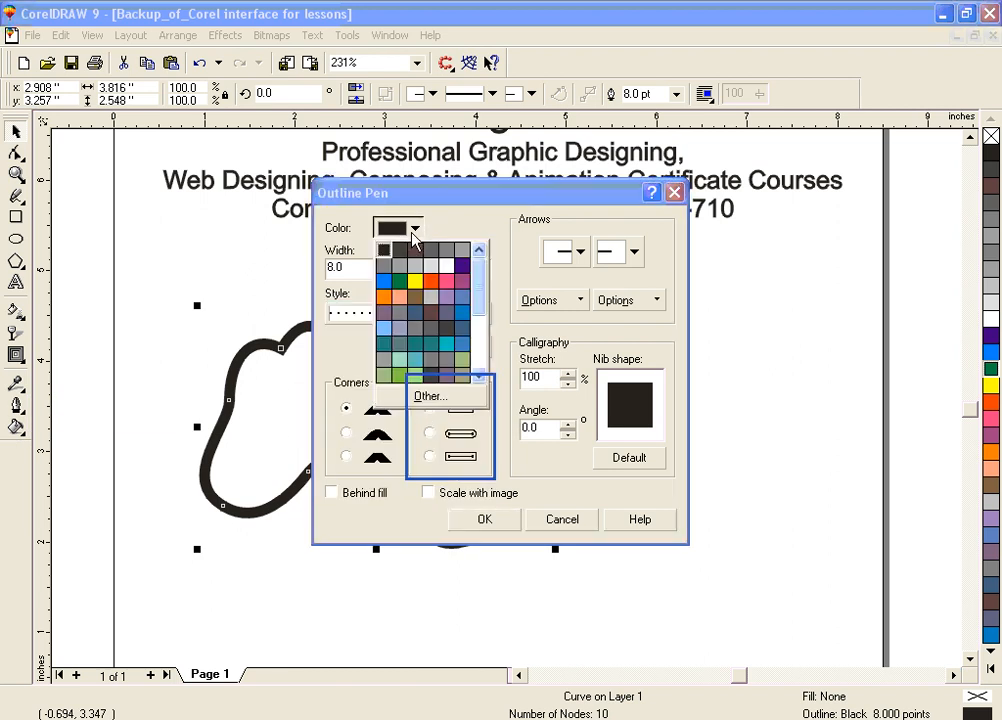
click(430, 281)
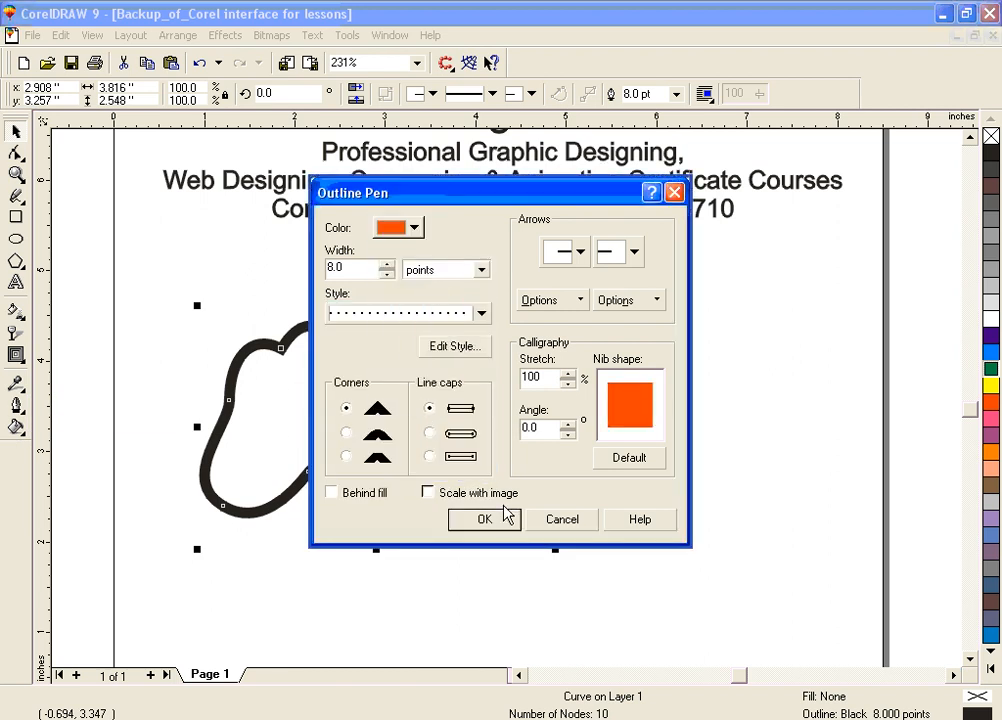
click(486, 521)
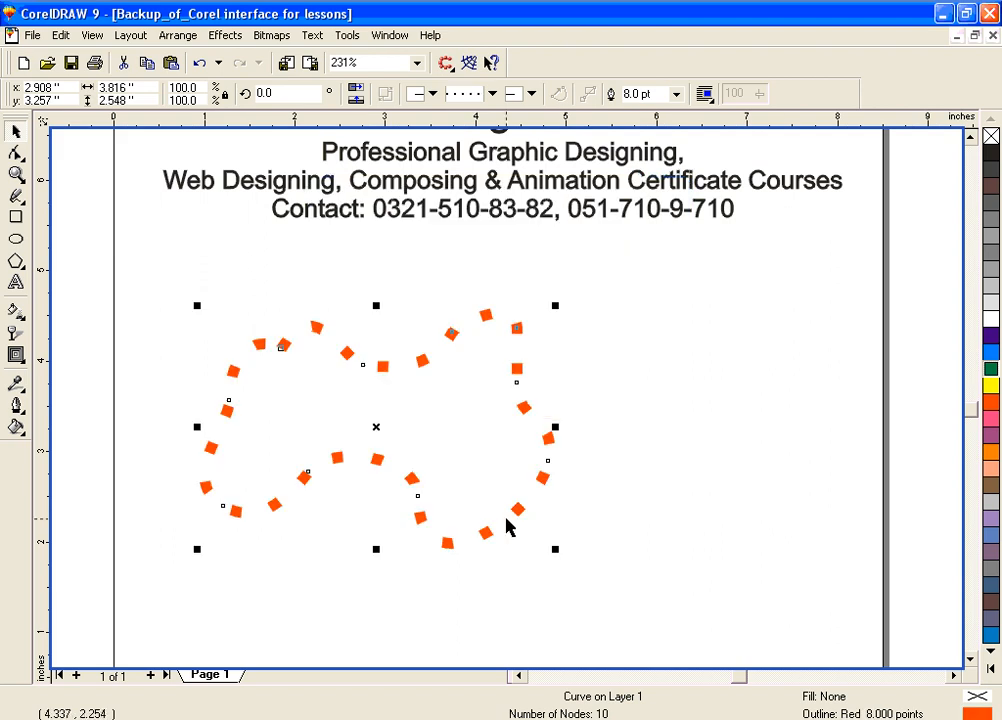
Fill the dotted-outline curve with the yellow-green shade C:9 M:0 Y:79 K:0 from the shades of yellow.
click(989, 393)
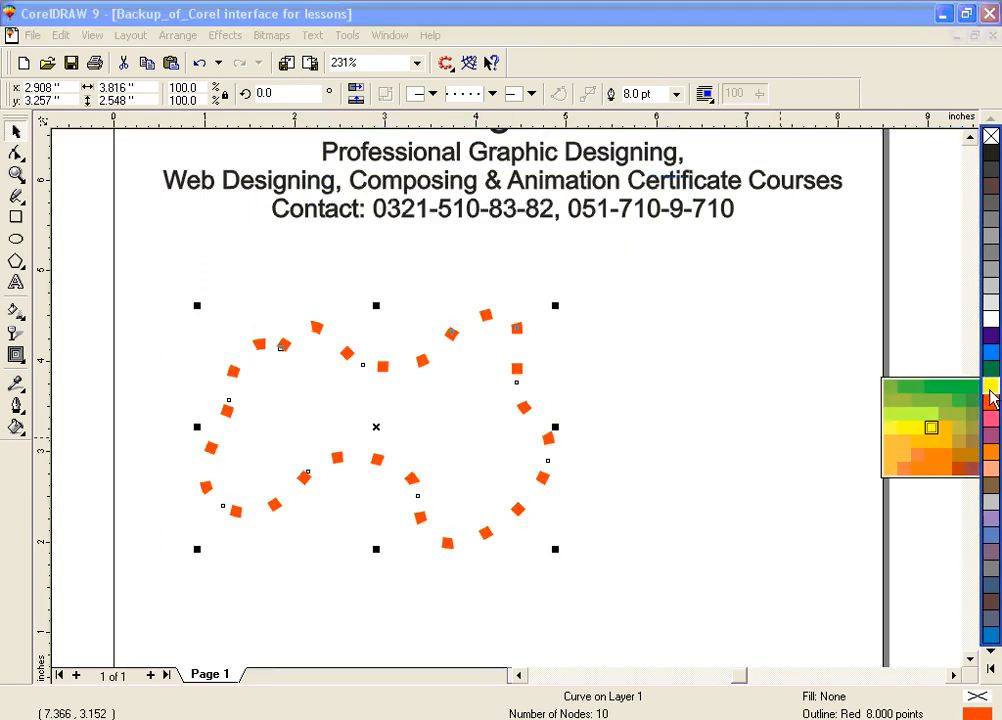
click(893, 430)
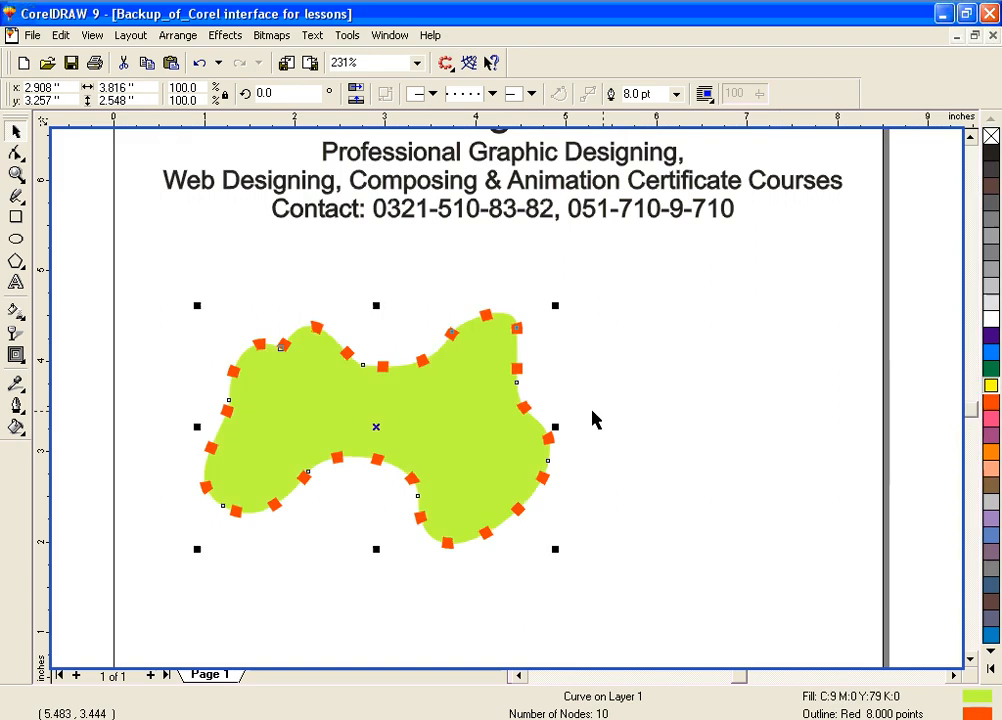
Select the yellow-green curve with the dotted outline and delete it from the page.
click(92, 205)
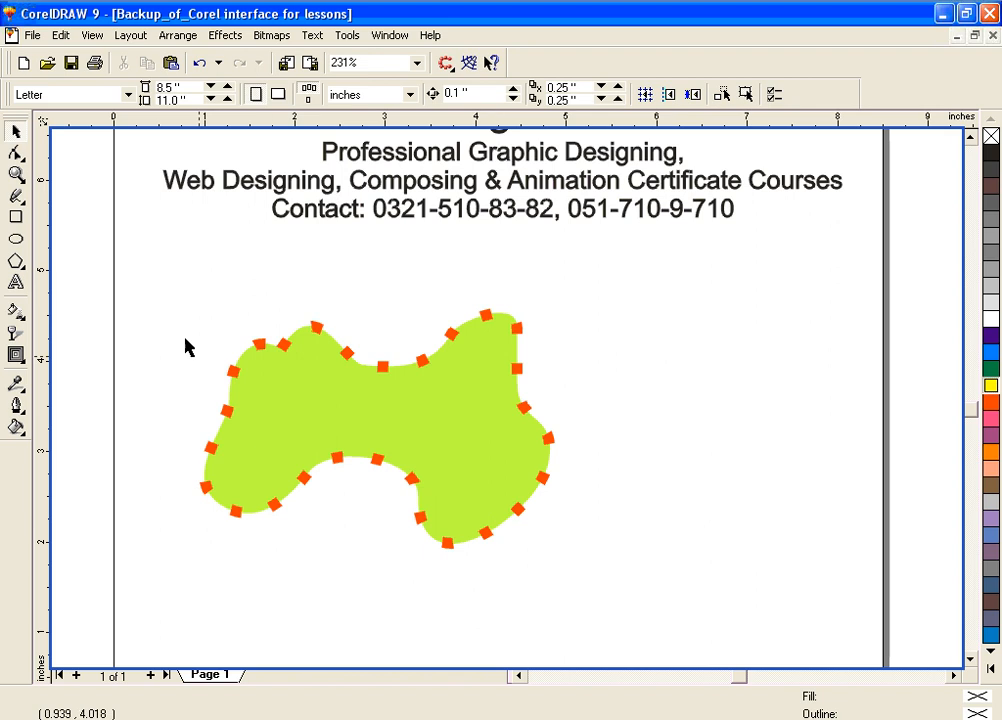
drag(157, 290, 649, 613)
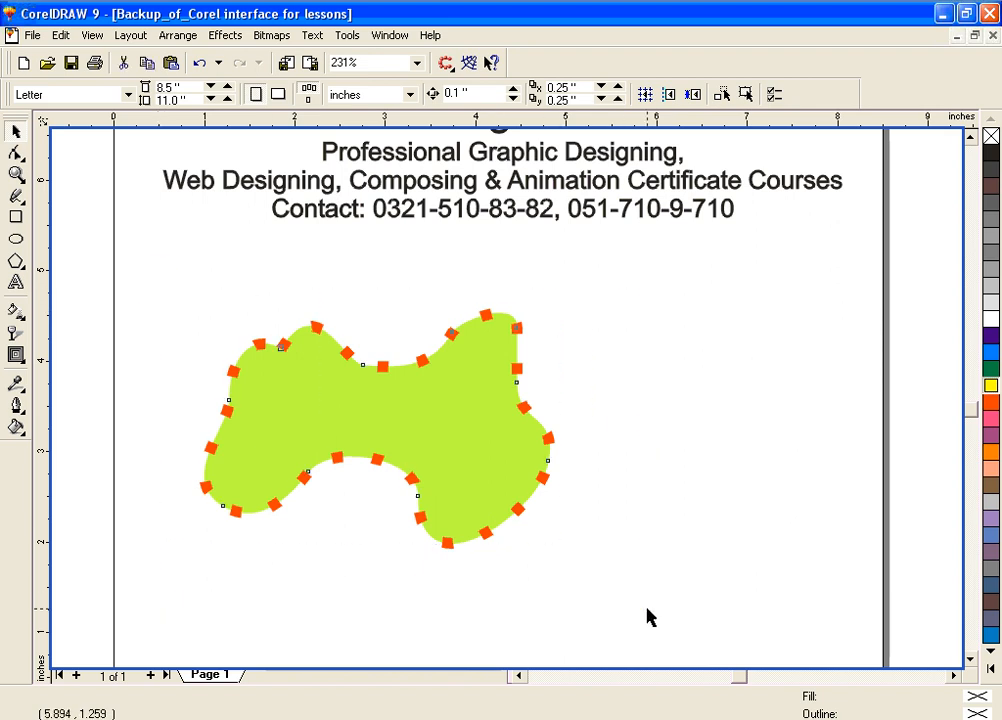
key(Delete)
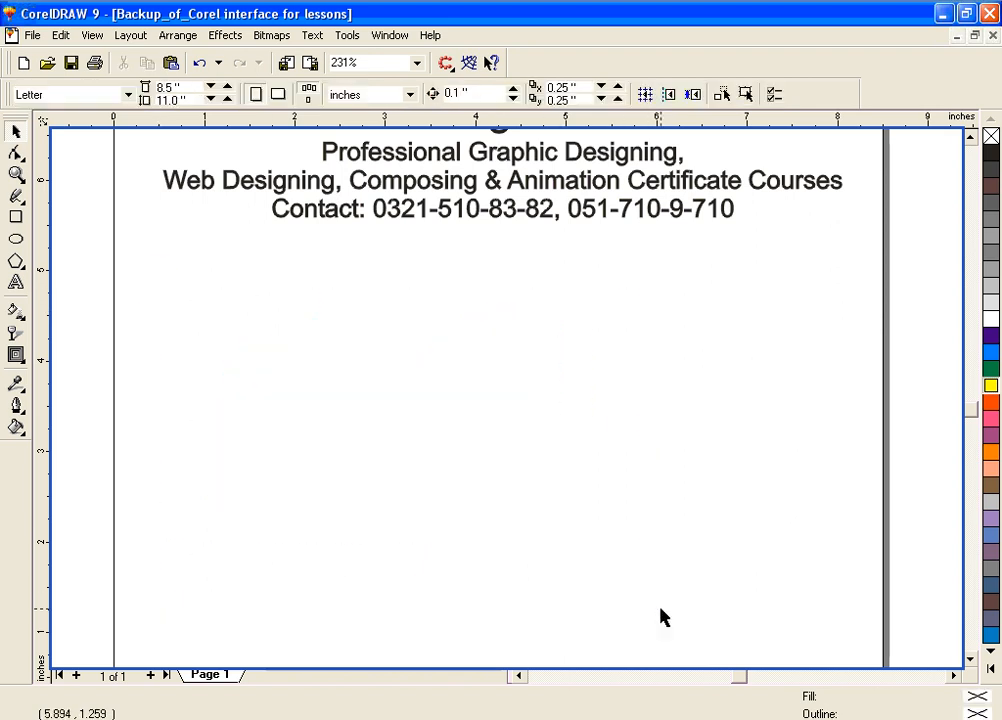
Draw a new closed freehand curve about 2.4 by 2.4 inches below the contact text and fill it green.
click(18, 197)
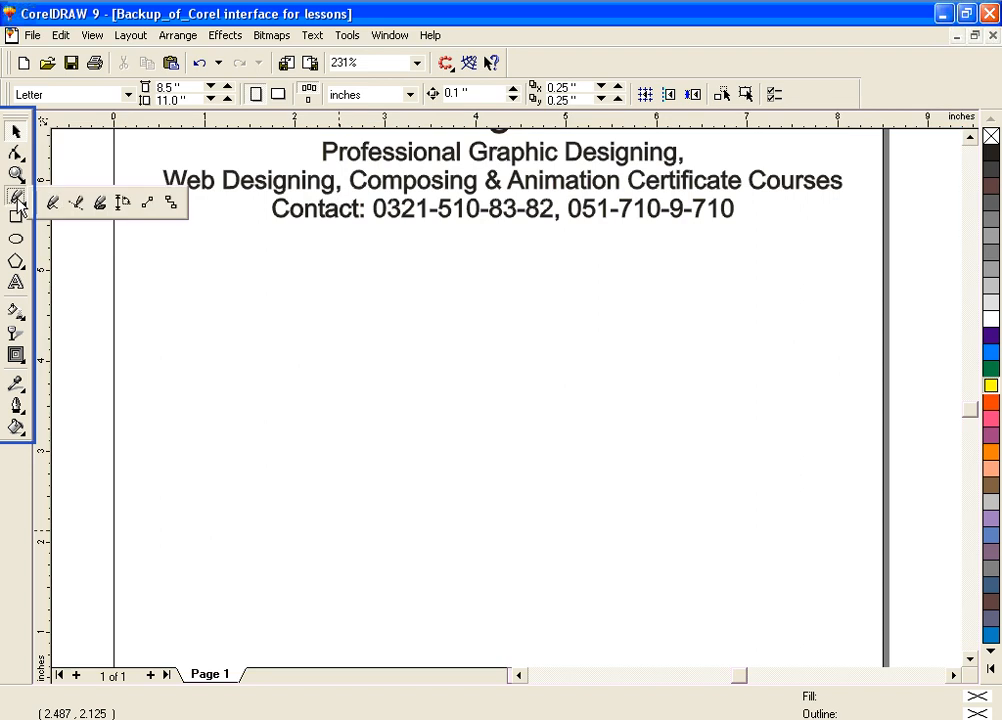
click(52, 203)
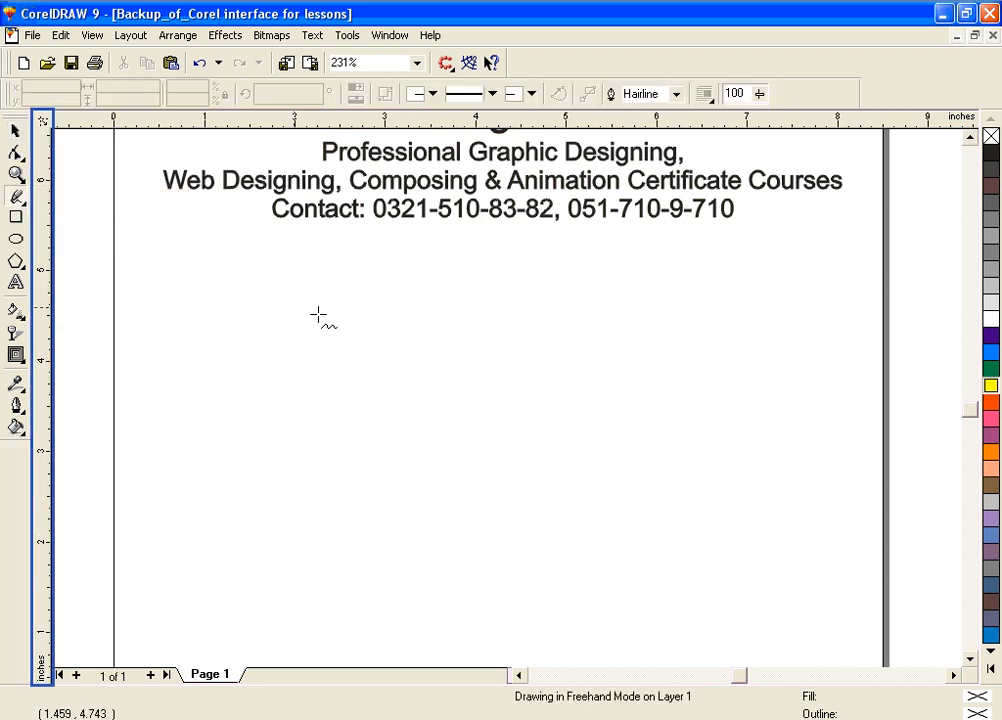
mouse_move(438, 361)
mouse_down()
mouse_move(476, 332)
mouse_move(513, 332)
mouse_move(513, 384)
mouse_move(568, 443)
mouse_move(548, 471)
mouse_move(565, 529)
mouse_move(502, 541)
mouse_move(473, 486)
mouse_move(359, 480)
mouse_move(361, 437)
mouse_move(441, 366)
mouse_up()
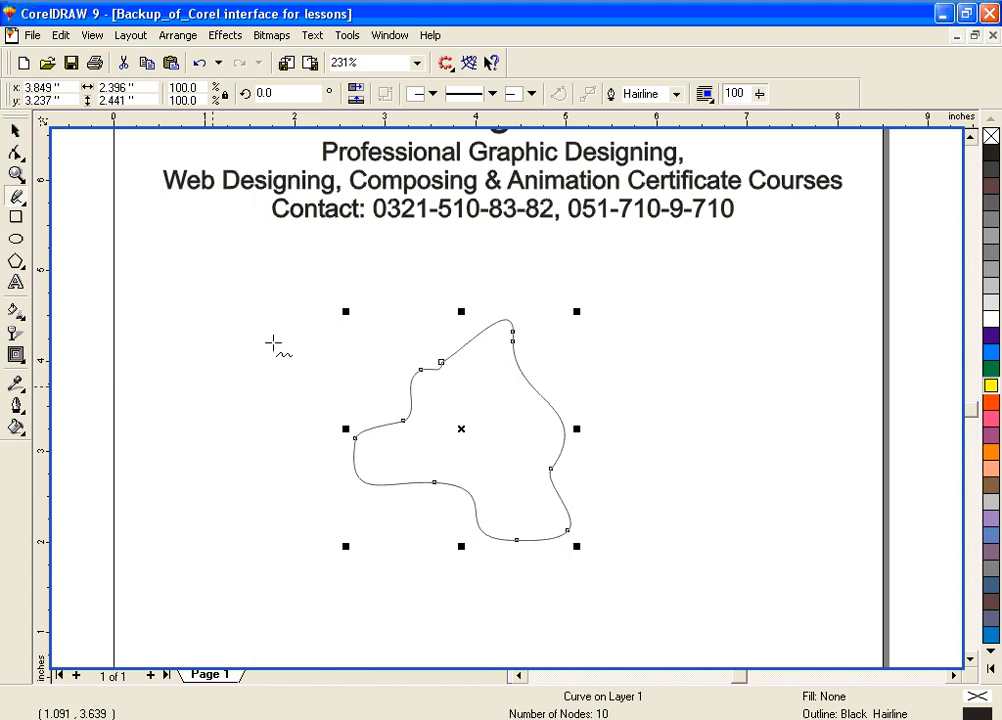
click(990, 364)
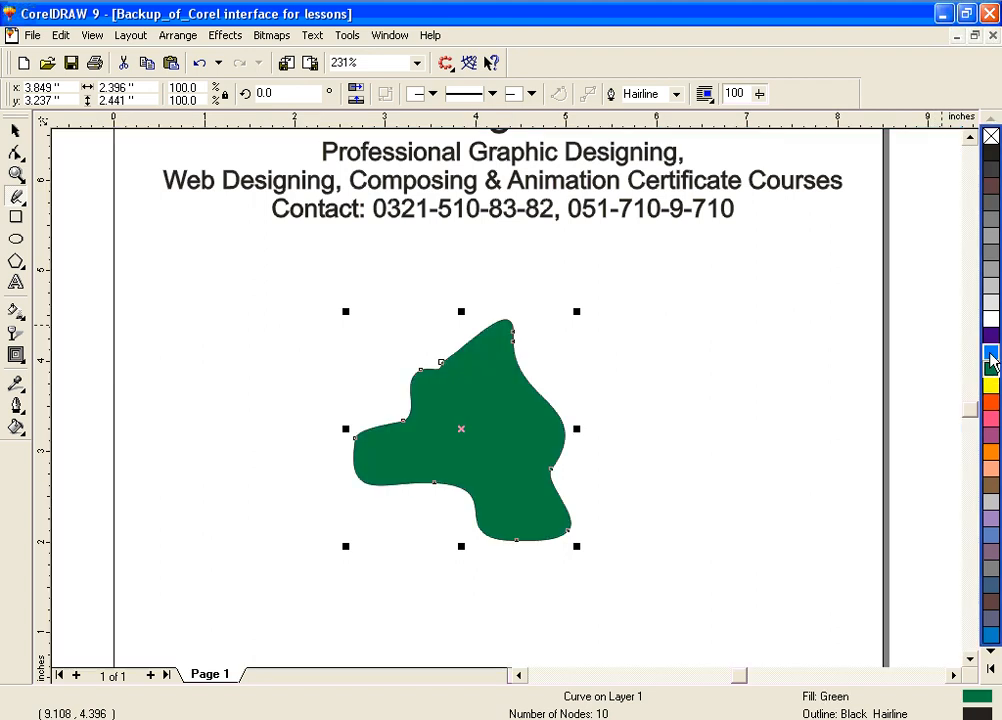
Give the green shape's outline a widely spaced dashed line style and the Light Yellow color.
click(16, 405)
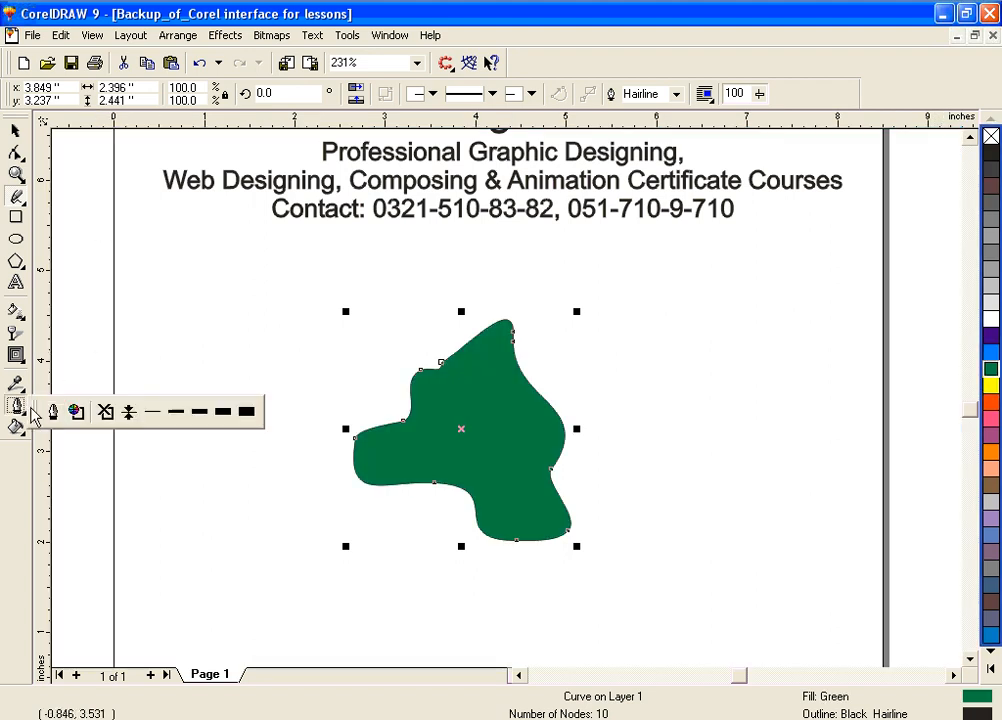
click(32, 412)
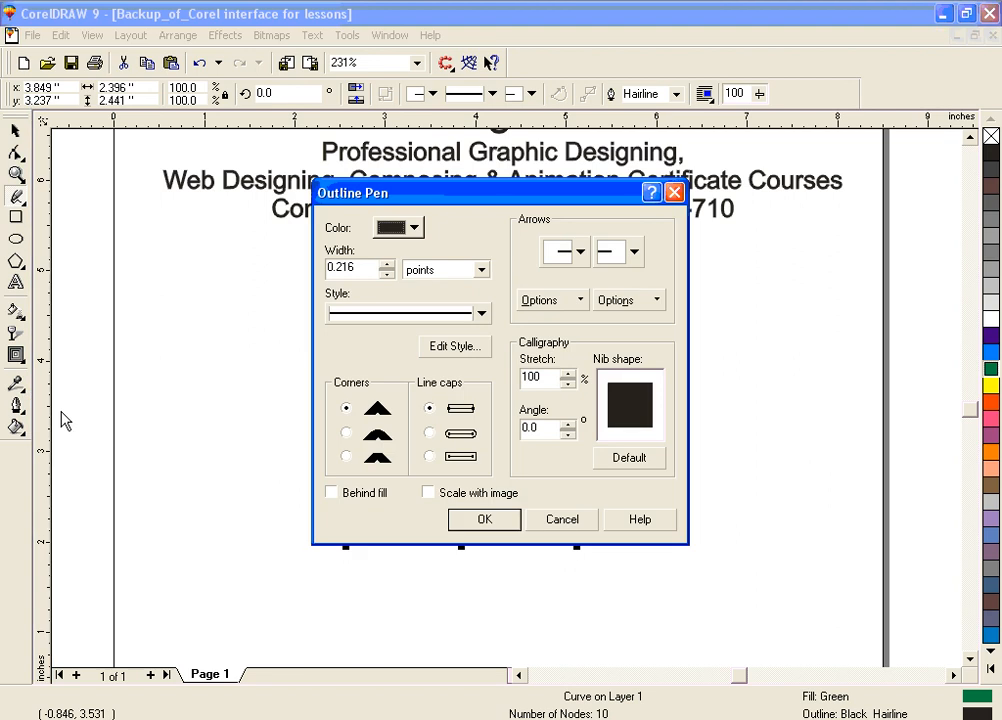
click(402, 315)
click(481, 490)
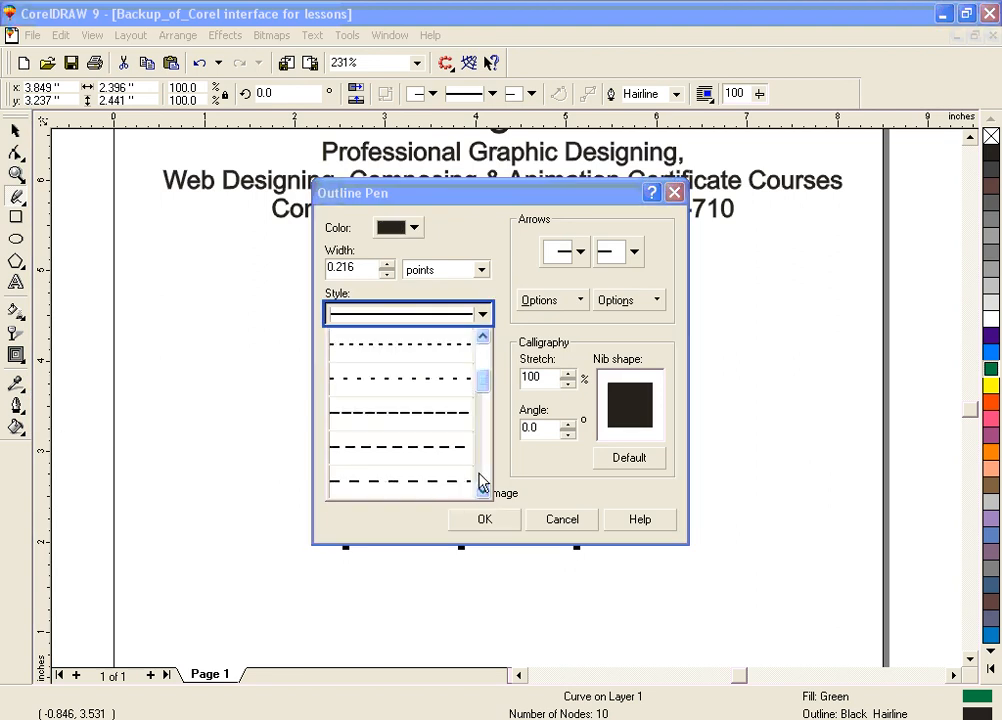
click(467, 482)
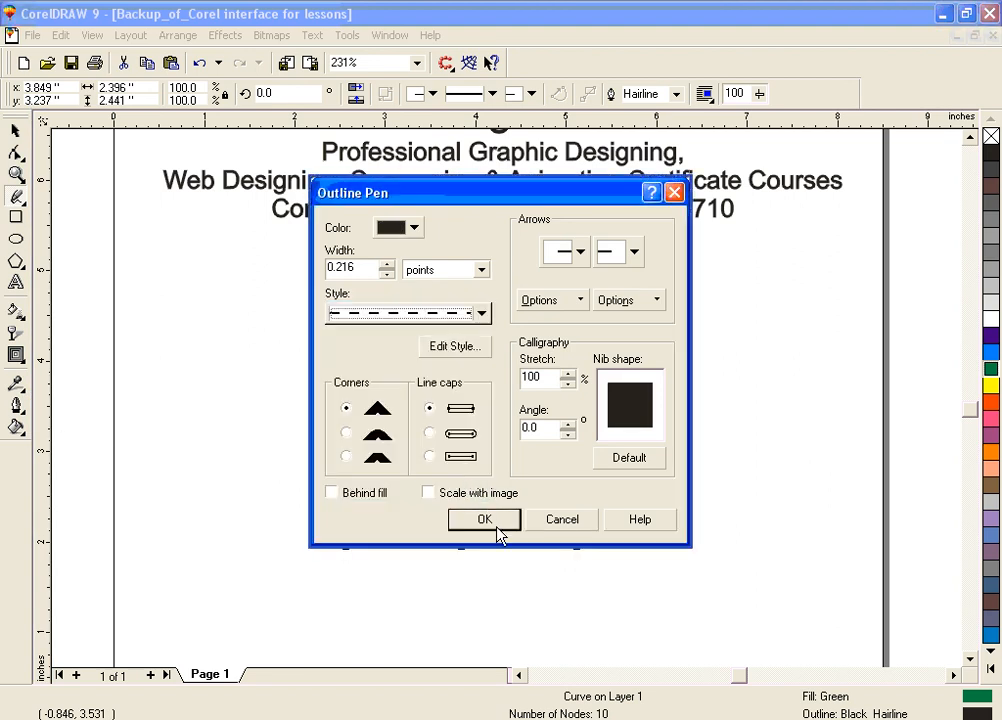
click(413, 228)
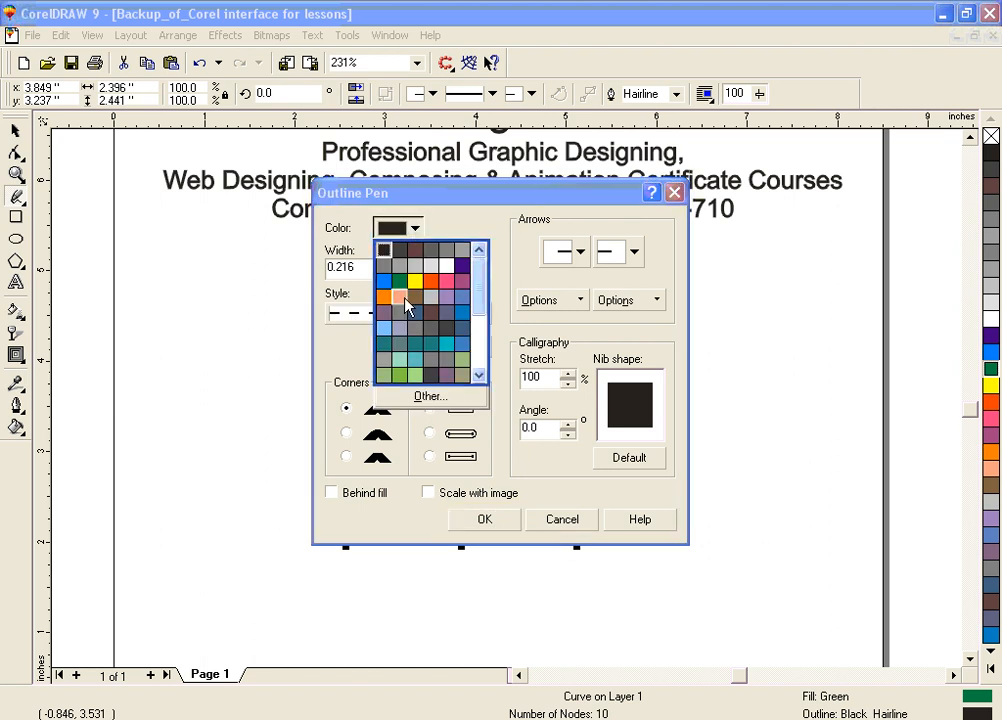
drag(481, 289, 493, 387)
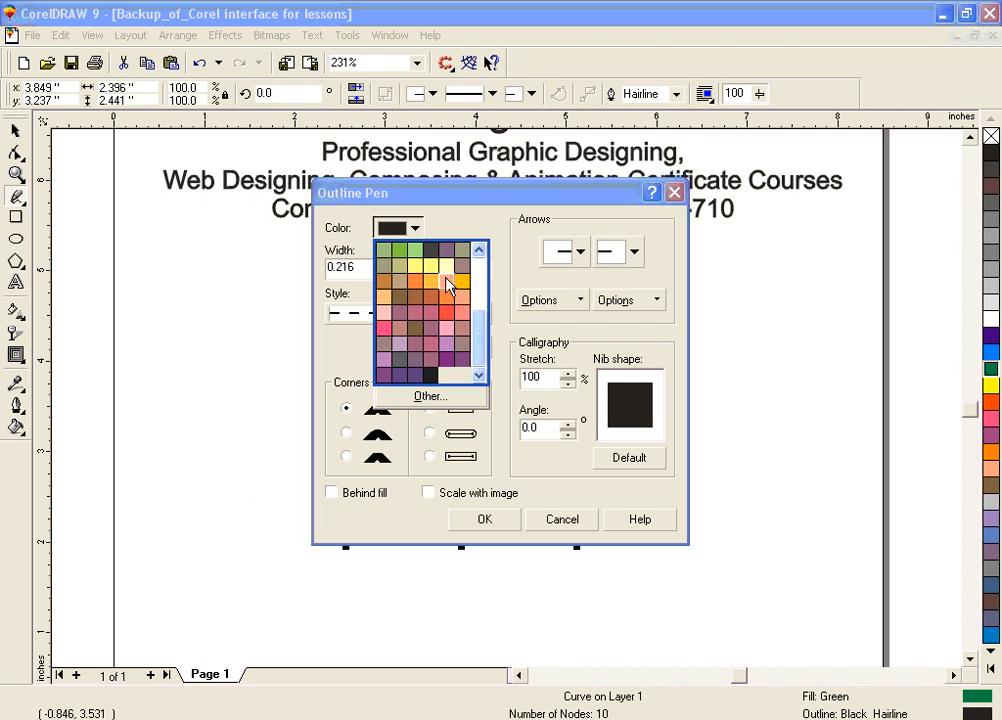
click(419, 272)
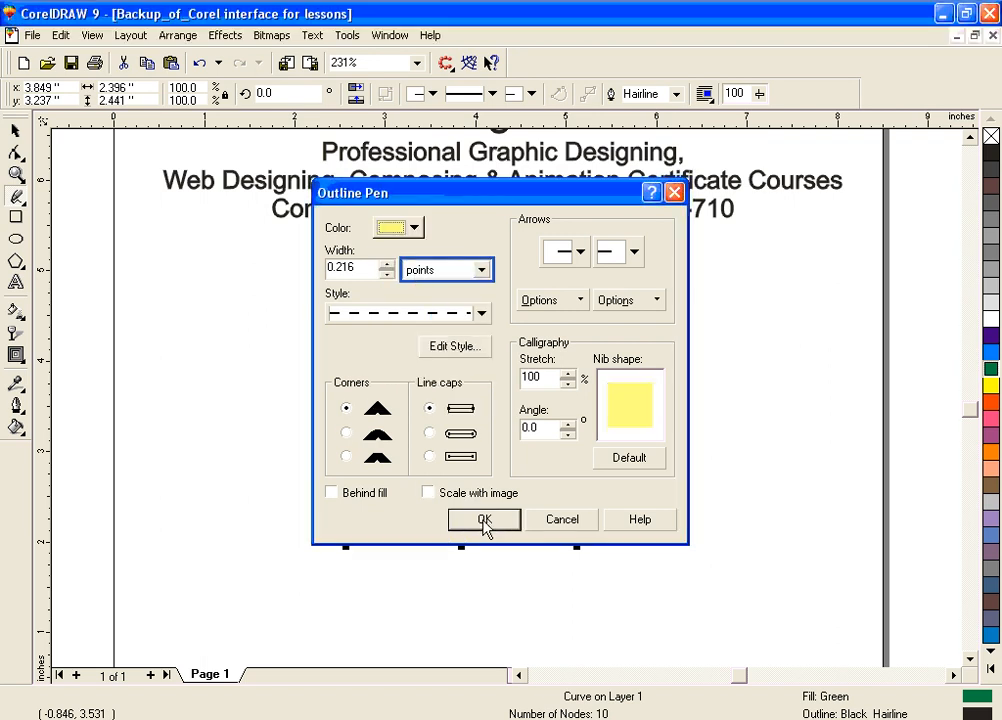
click(485, 521)
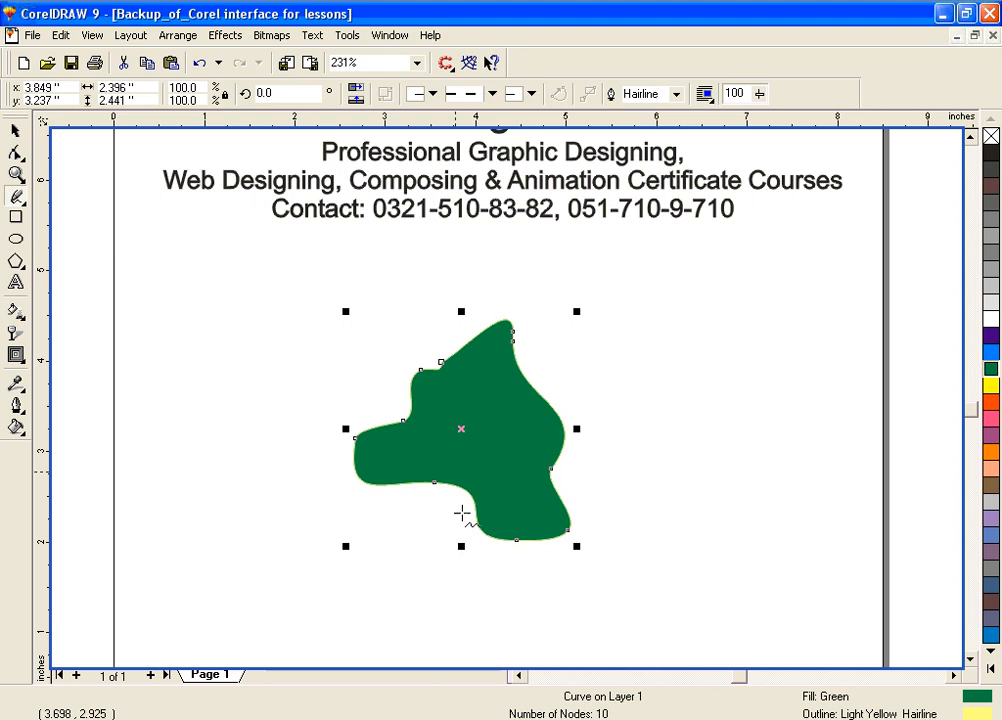
Thicken the shape's dashed outline to a width of 8 points.
click(17, 406)
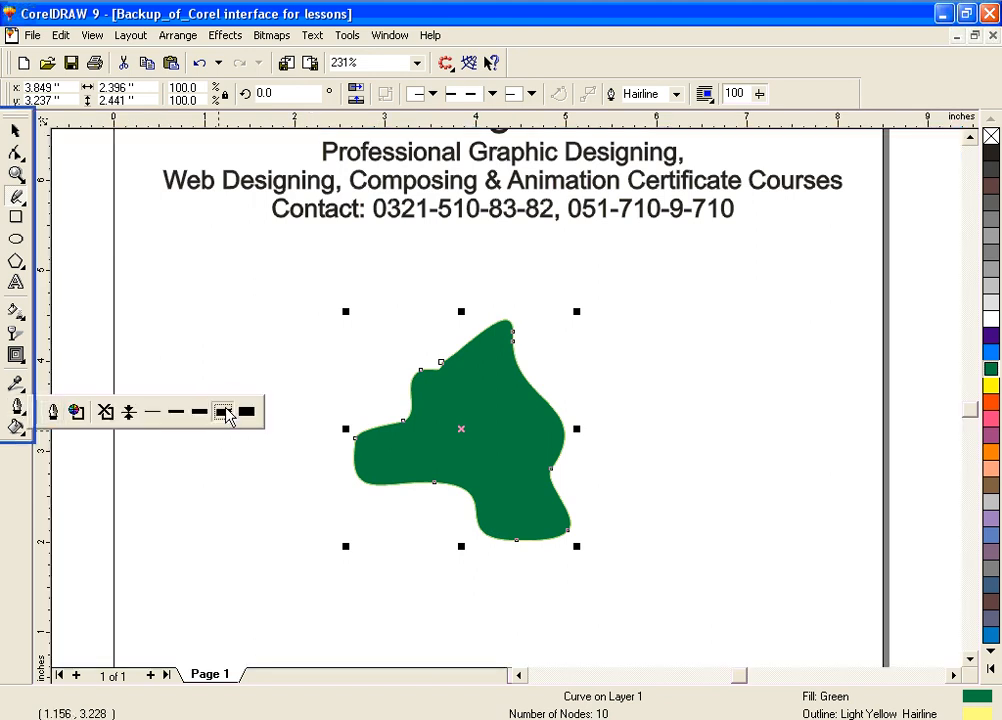
click(222, 411)
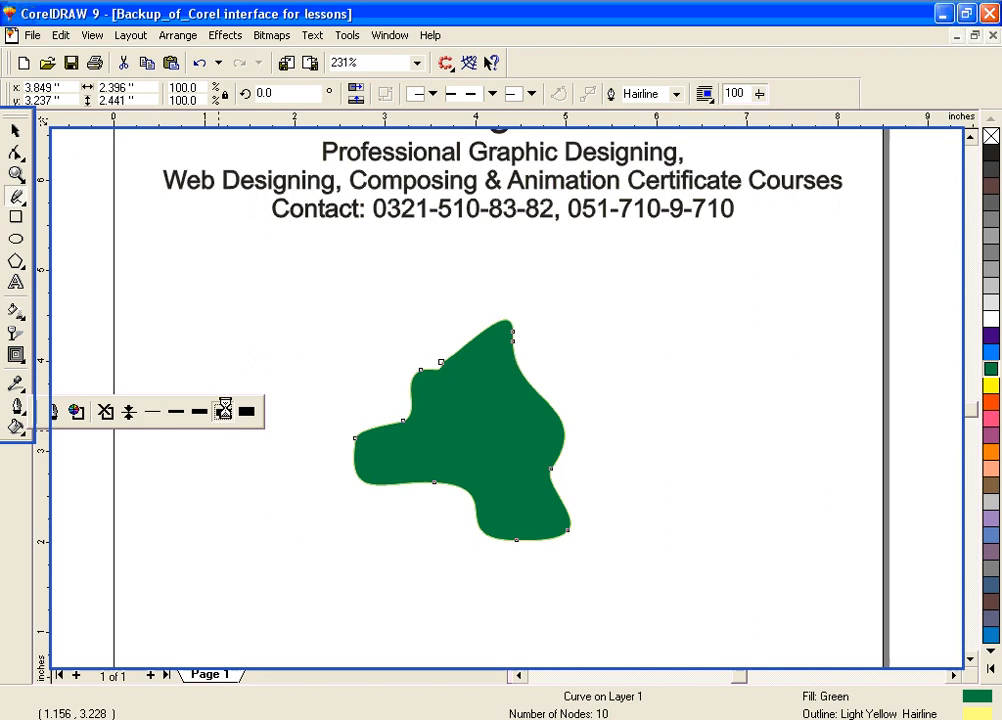
click(17, 406)
click(199, 414)
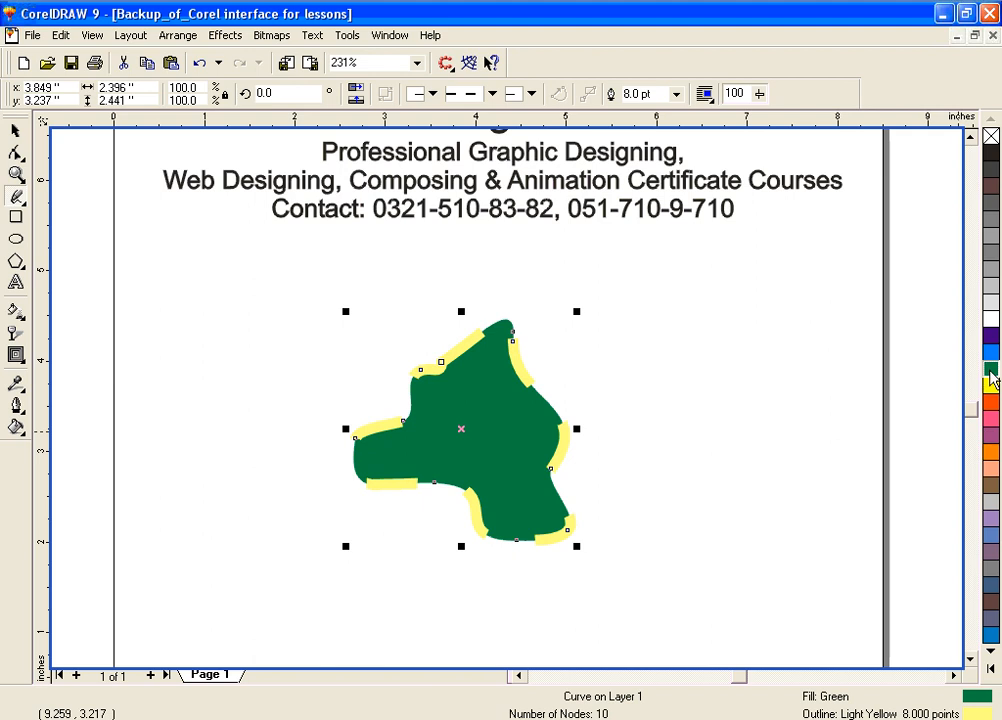
Try lighter fills such as 10% Black on the shape and set its fill to 20% Black.
click(991, 318)
click(991, 305)
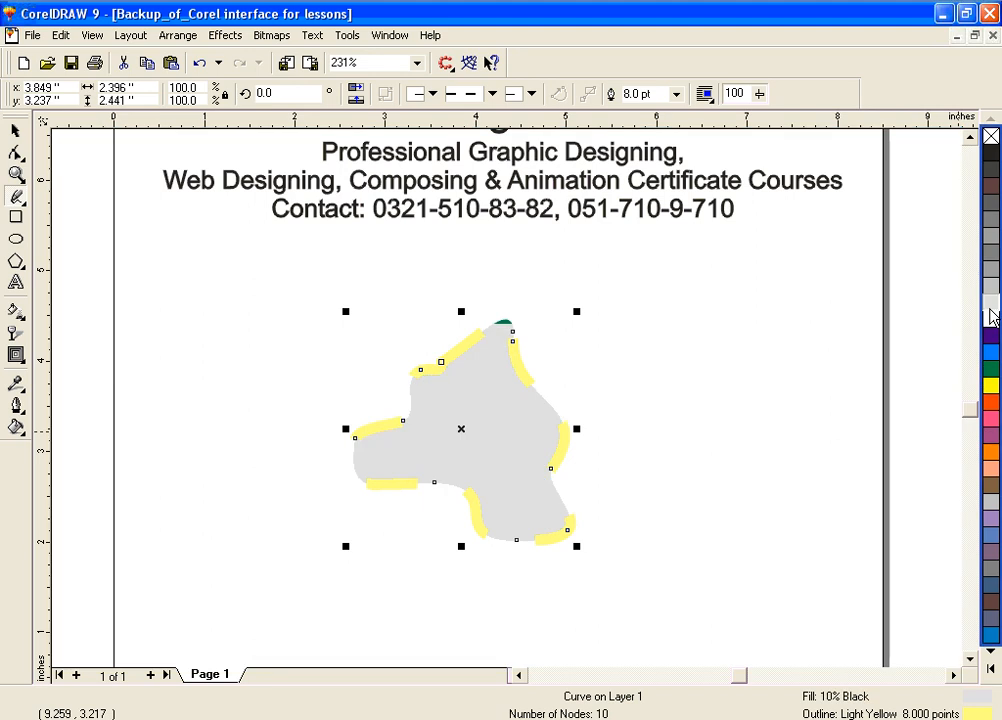
click(990, 286)
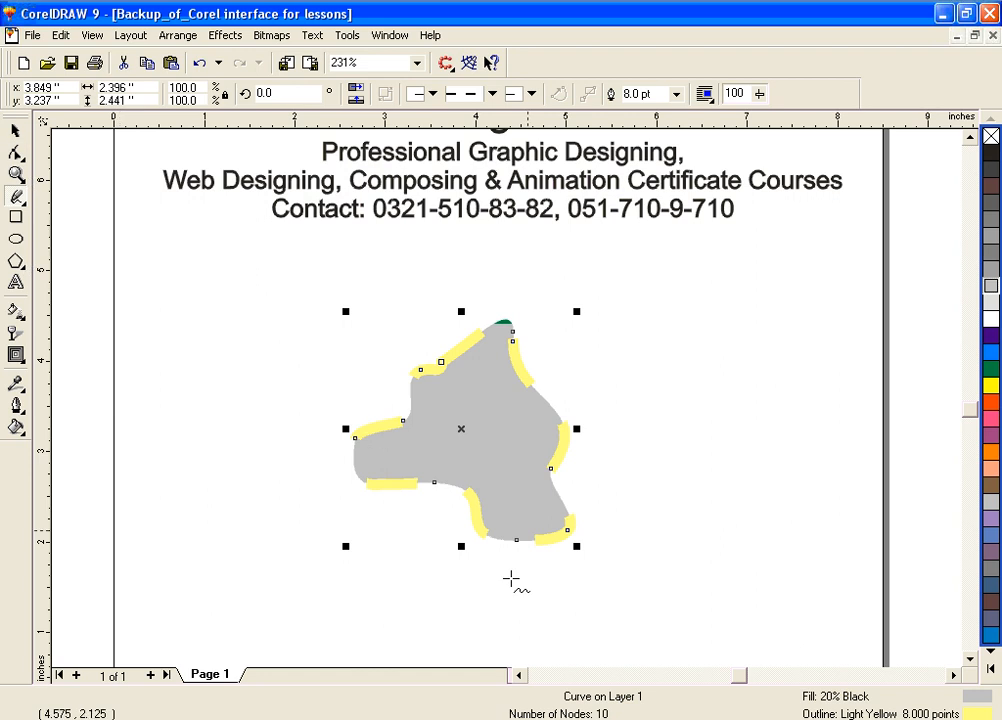
Select the gray shape with the dashed yellow outline below the contact text and delete it.
click(15, 131)
drag(271, 285, 667, 604)
key(Delete)
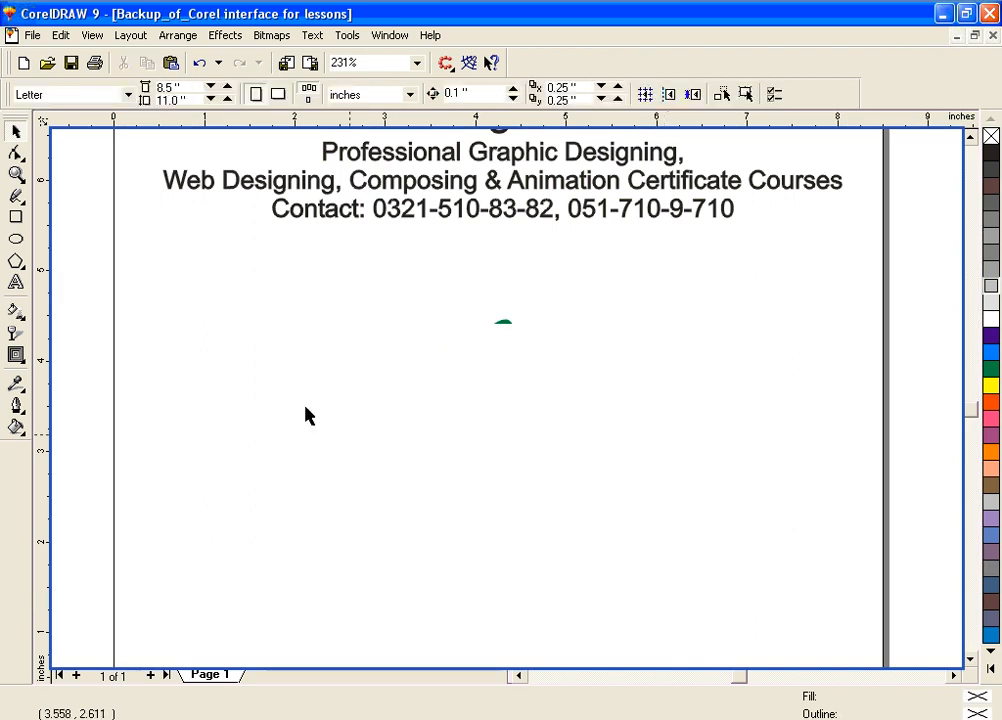
Draw a closed ten-node Bezier curve about 6 by 3.7 inches in the blank area below the contact text.
click(17, 196)
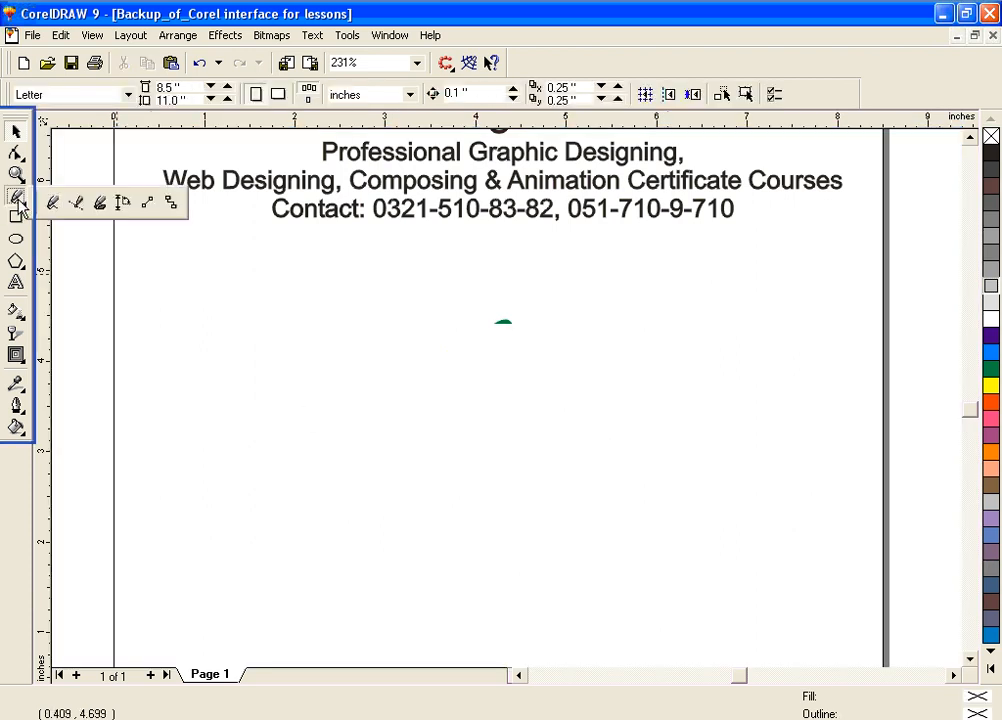
click(81, 204)
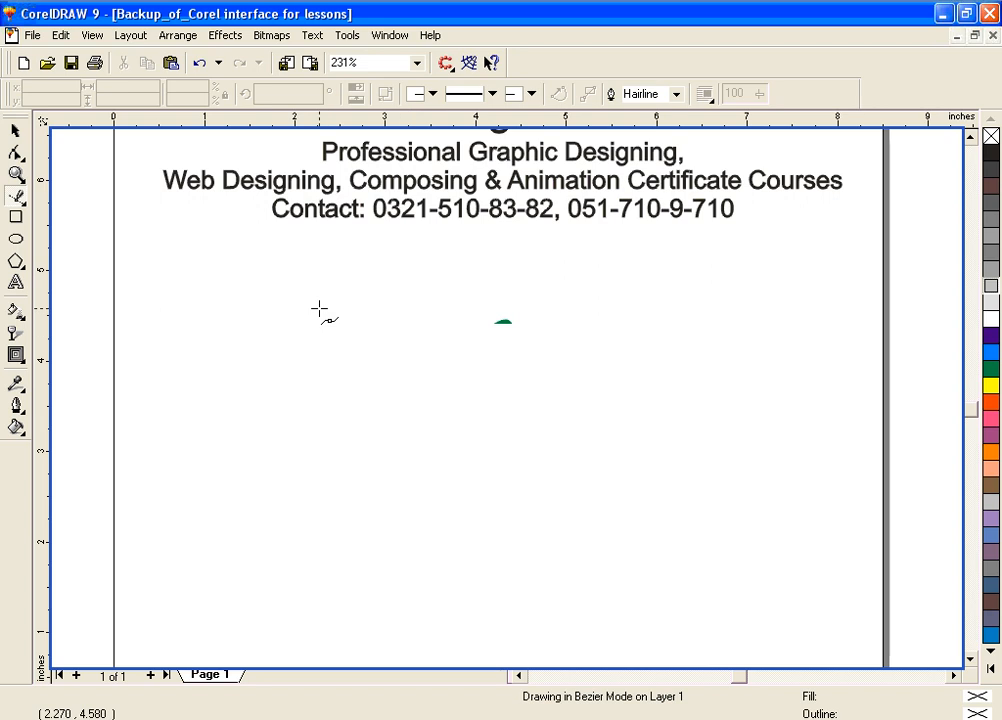
click(319, 309)
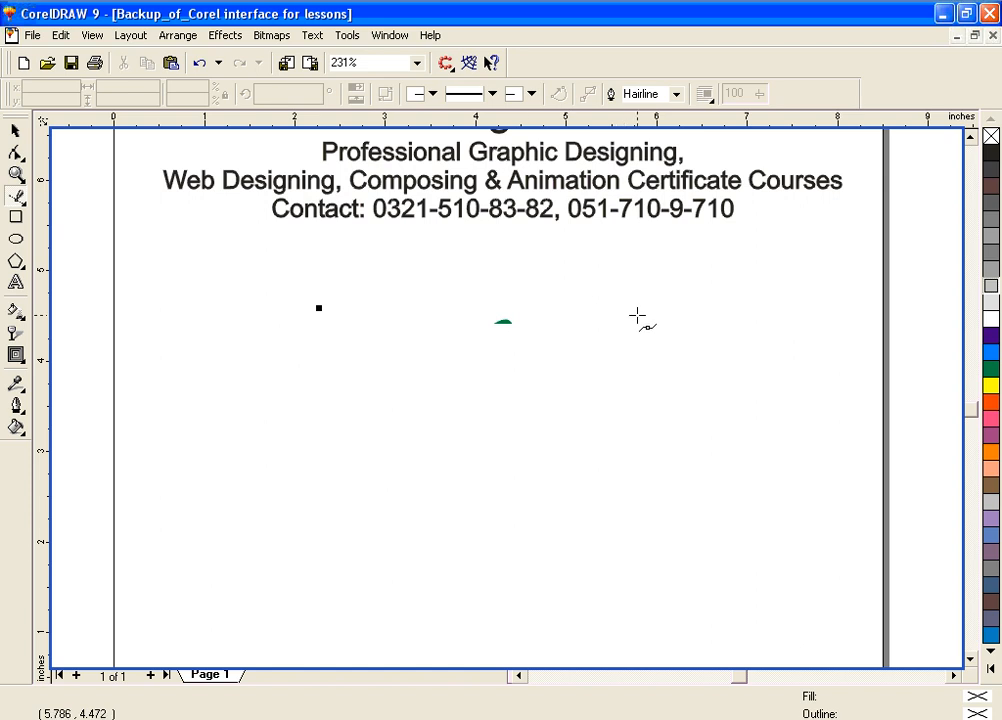
drag(637, 304, 790, 393)
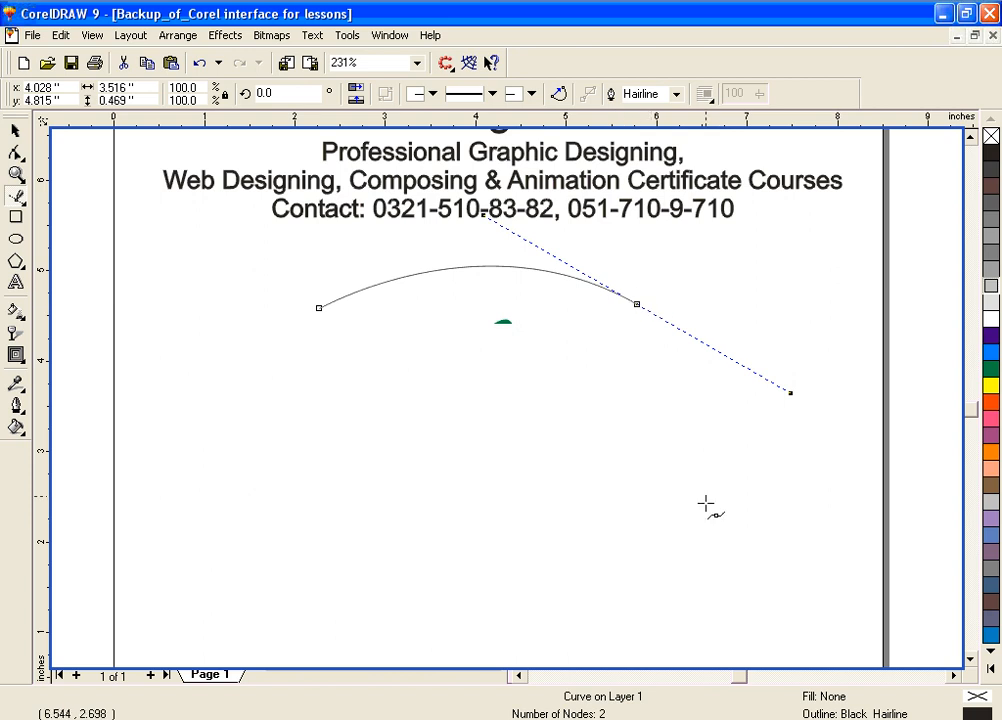
click(641, 510)
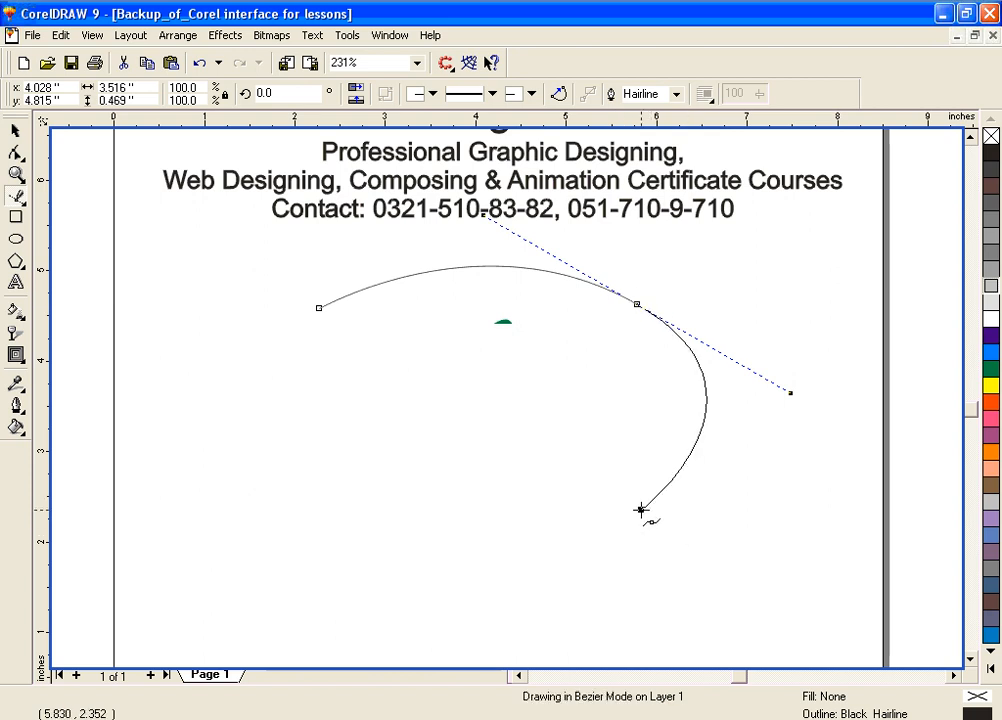
drag(641, 510, 600, 526)
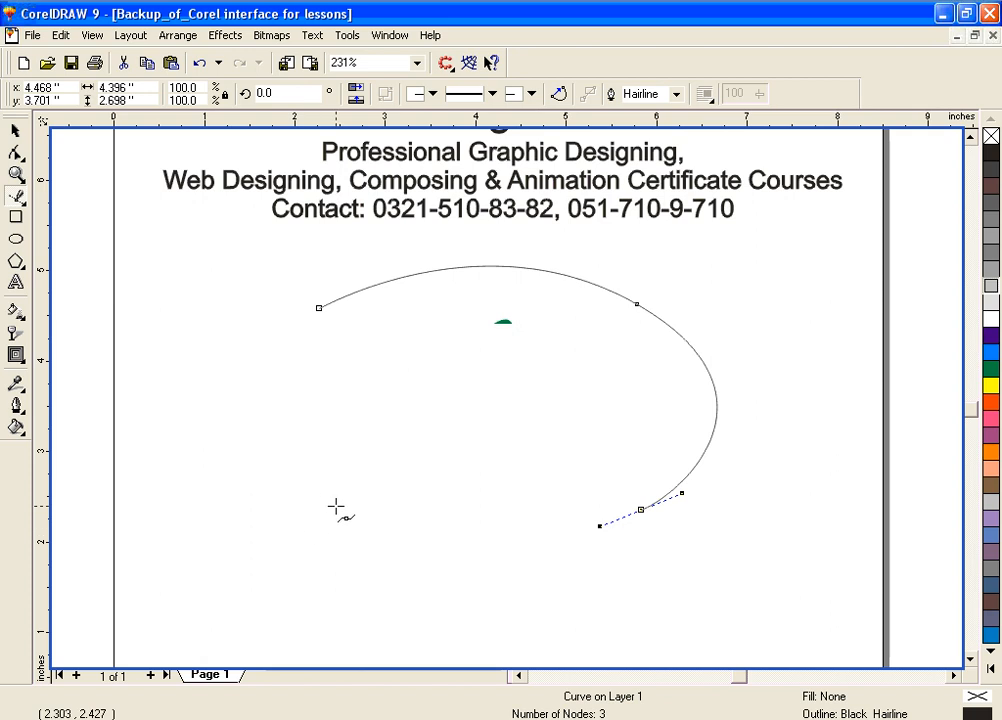
drag(326, 507, 294, 628)
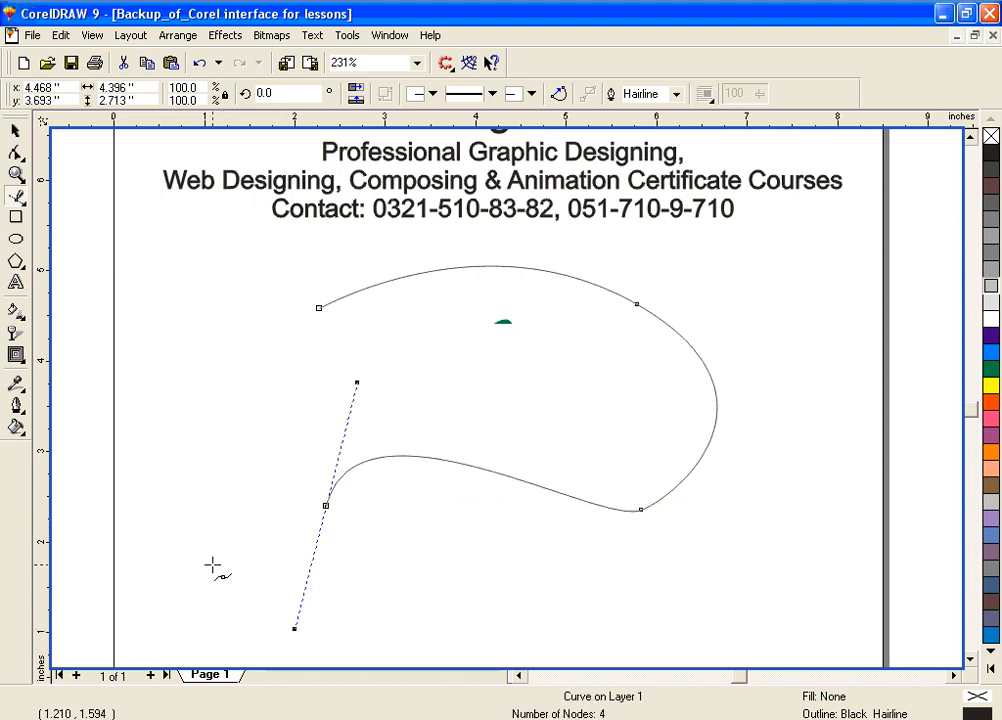
click(200, 558)
drag(200, 558, 178, 510)
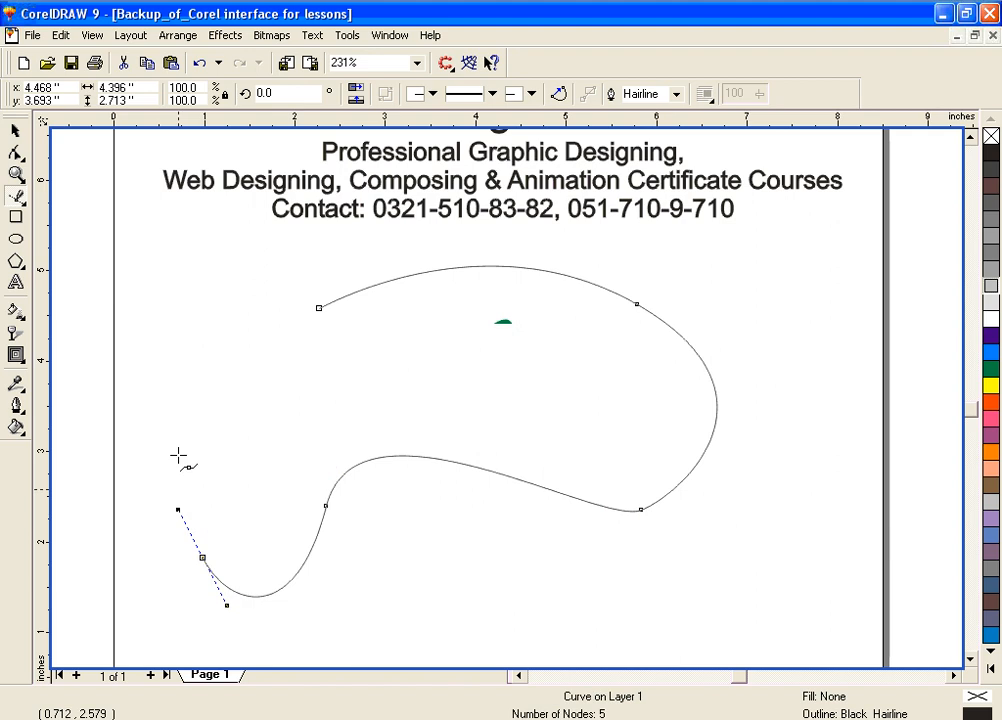
drag(206, 377, 253, 336)
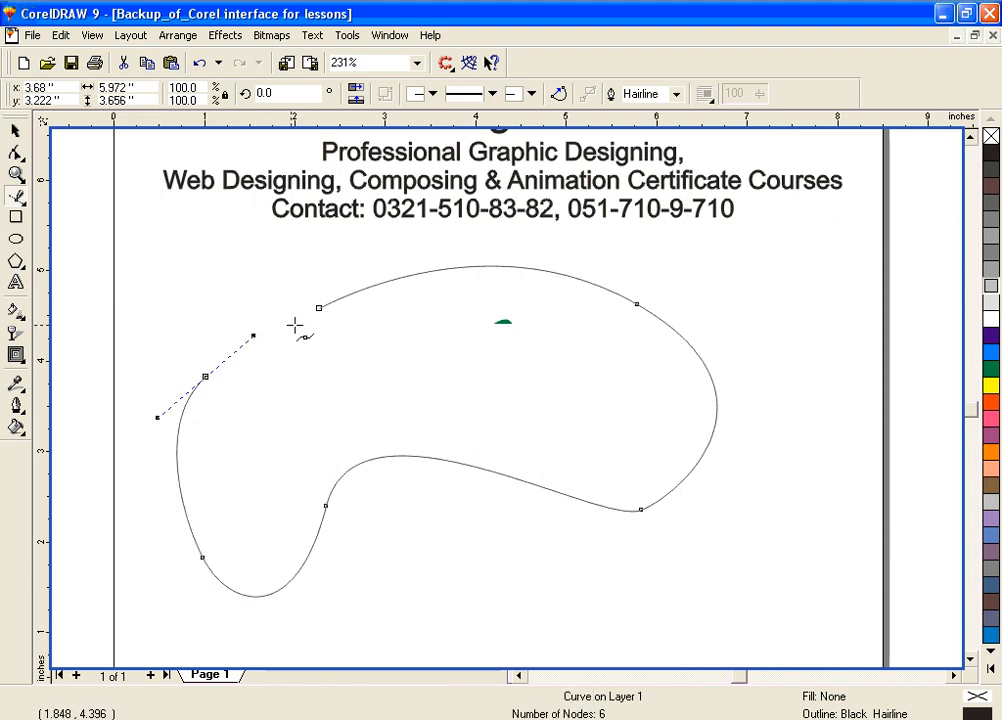
drag(397, 409, 445, 391)
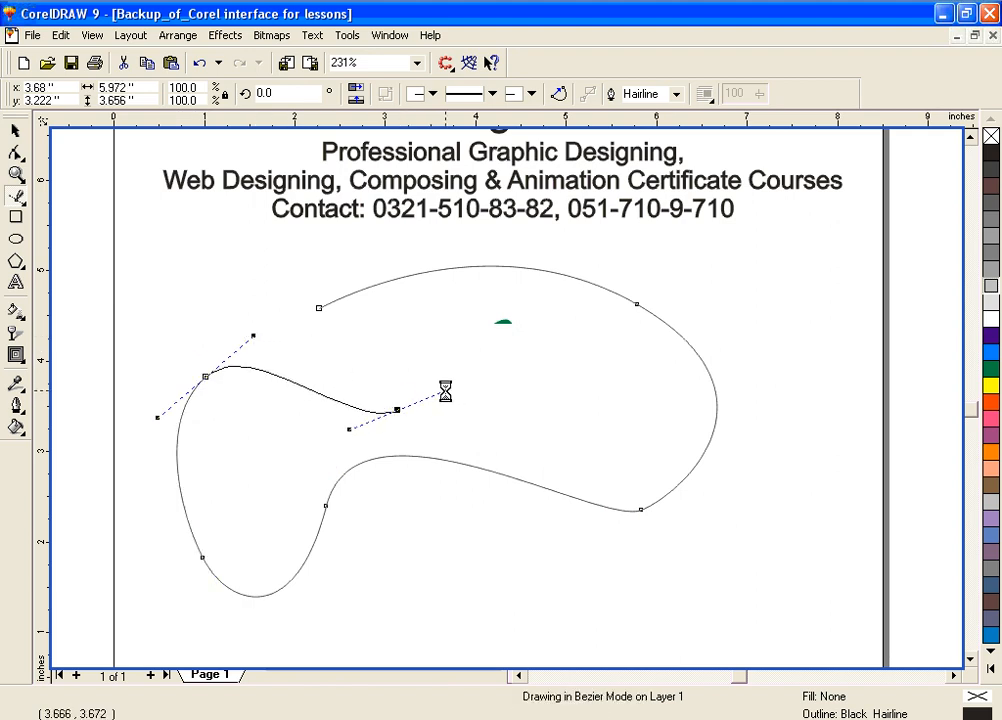
drag(422, 342, 362, 338)
drag(230, 325, 308, 293)
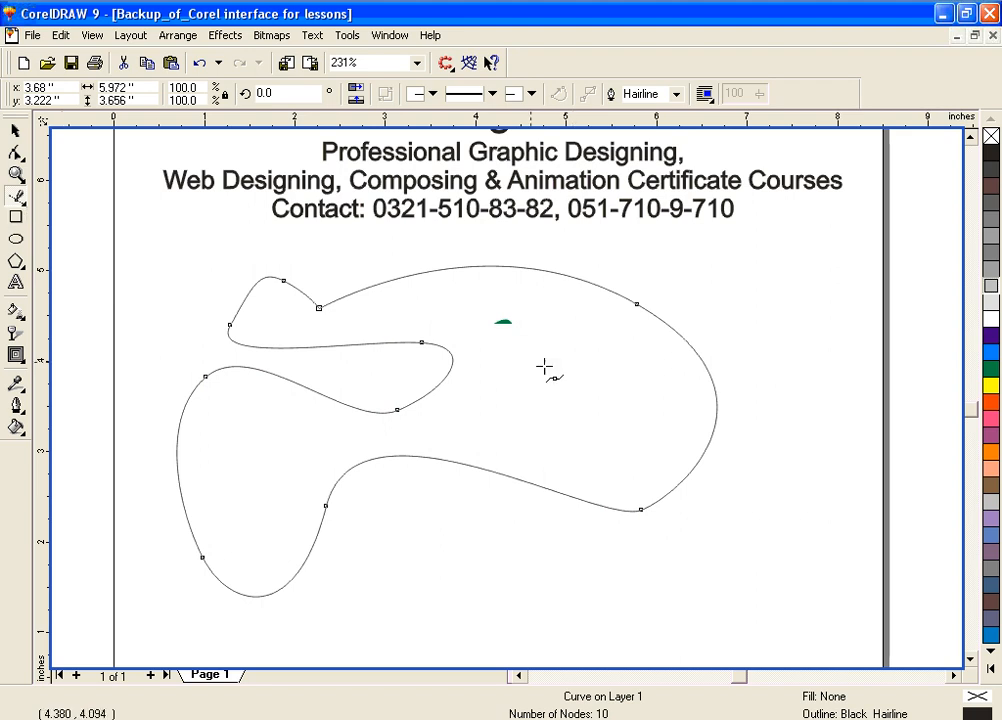
Try a green fill on the Bezier shape, set its fill to Orange, and give it an 8-point outline.
click(991, 369)
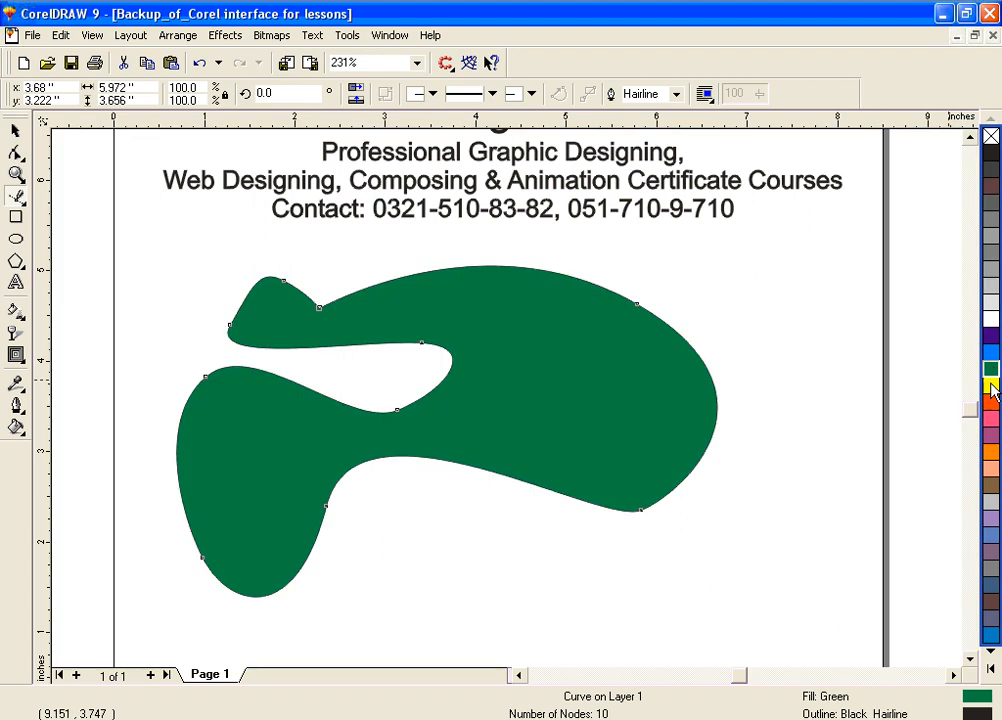
click(991, 451)
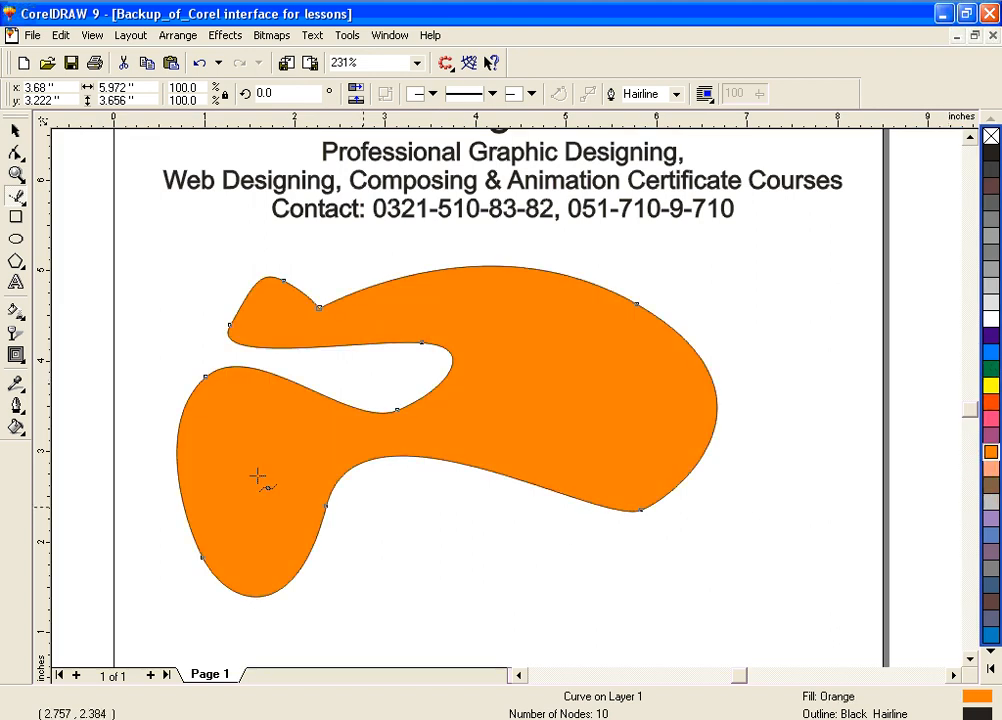
click(16, 405)
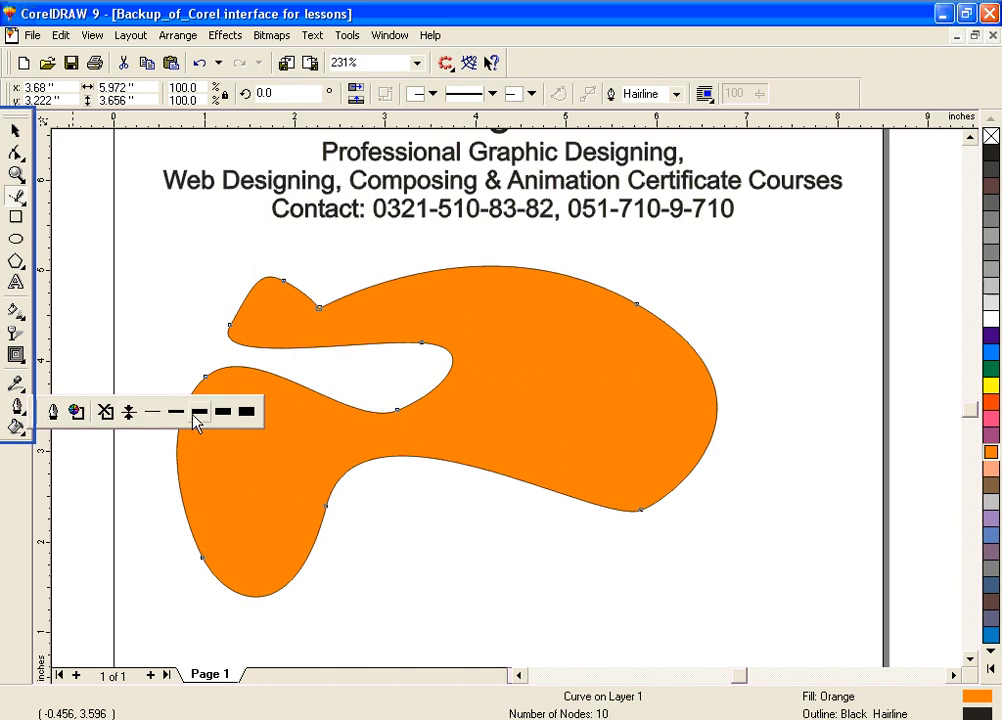
click(199, 413)
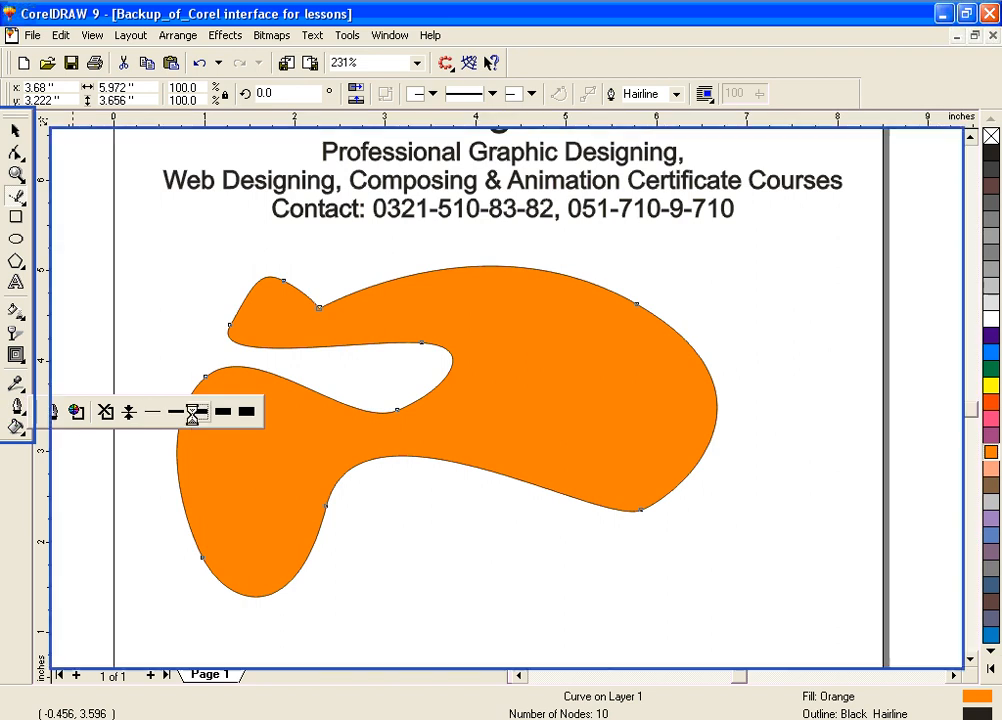
Give the orange shape's outline the closely spaced dotted line style and the color Red.
click(16, 406)
click(50, 410)
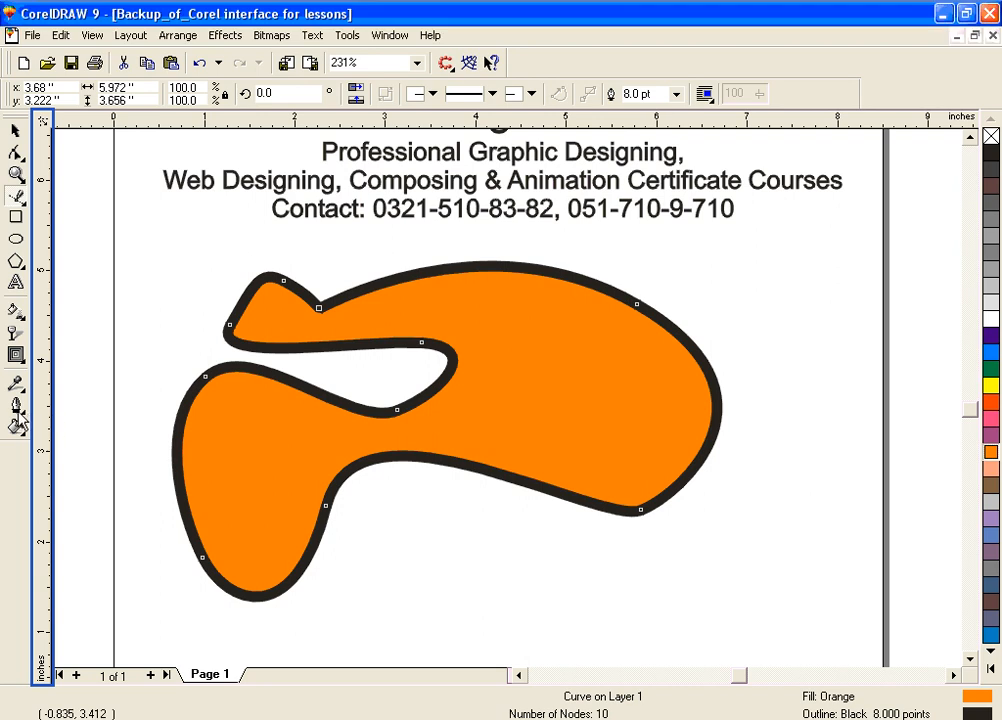
click(16, 406)
click(53, 413)
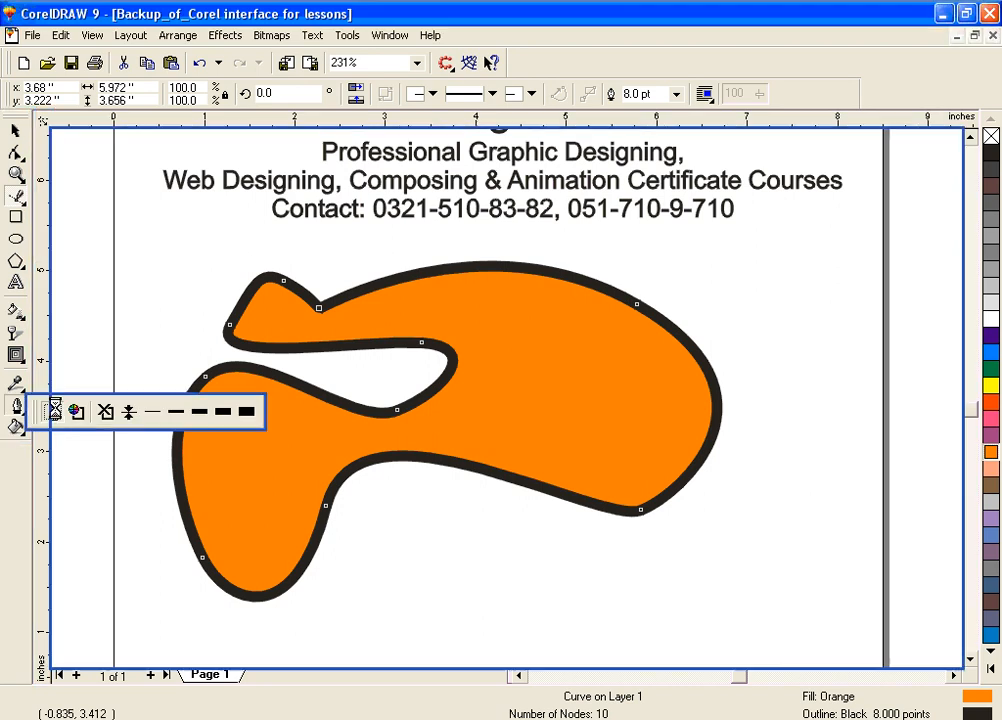
click(432, 311)
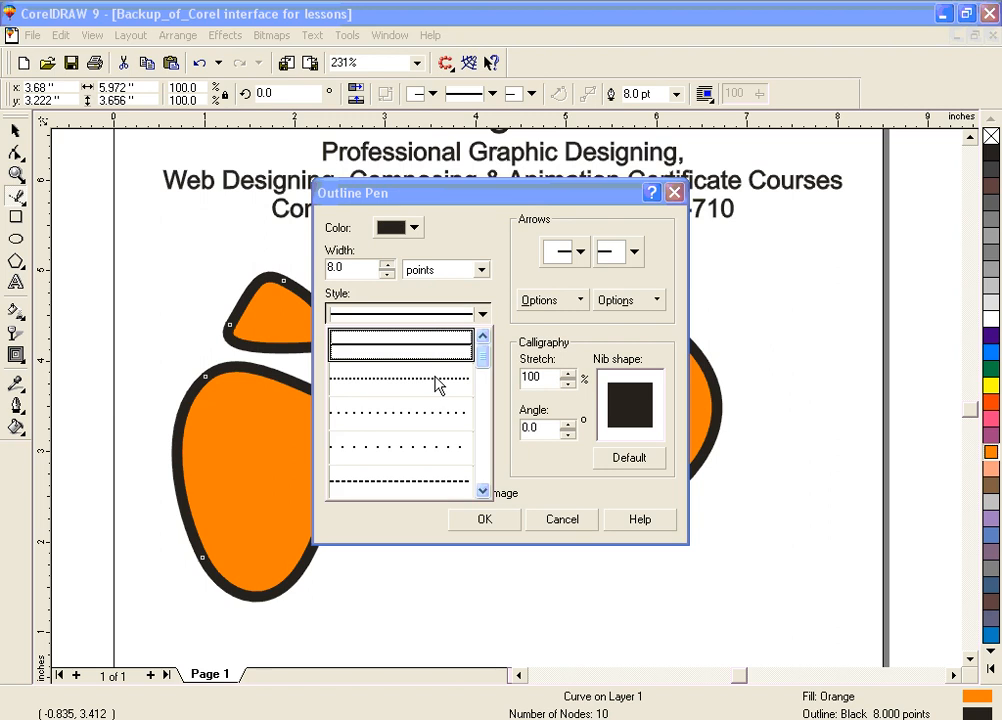
click(438, 385)
click(413, 229)
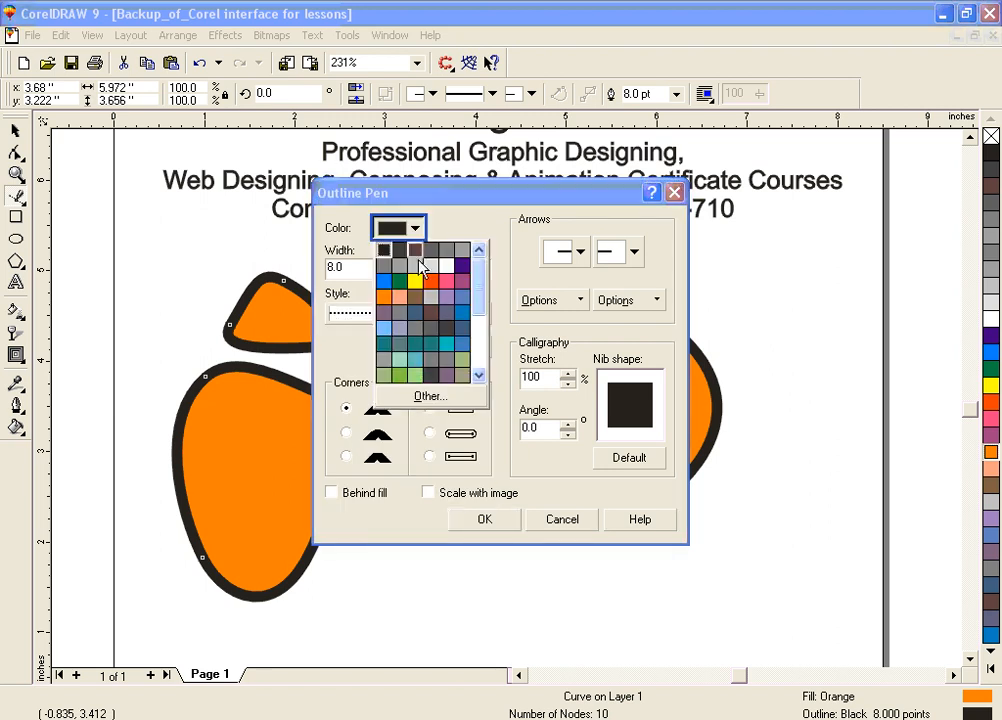
click(430, 286)
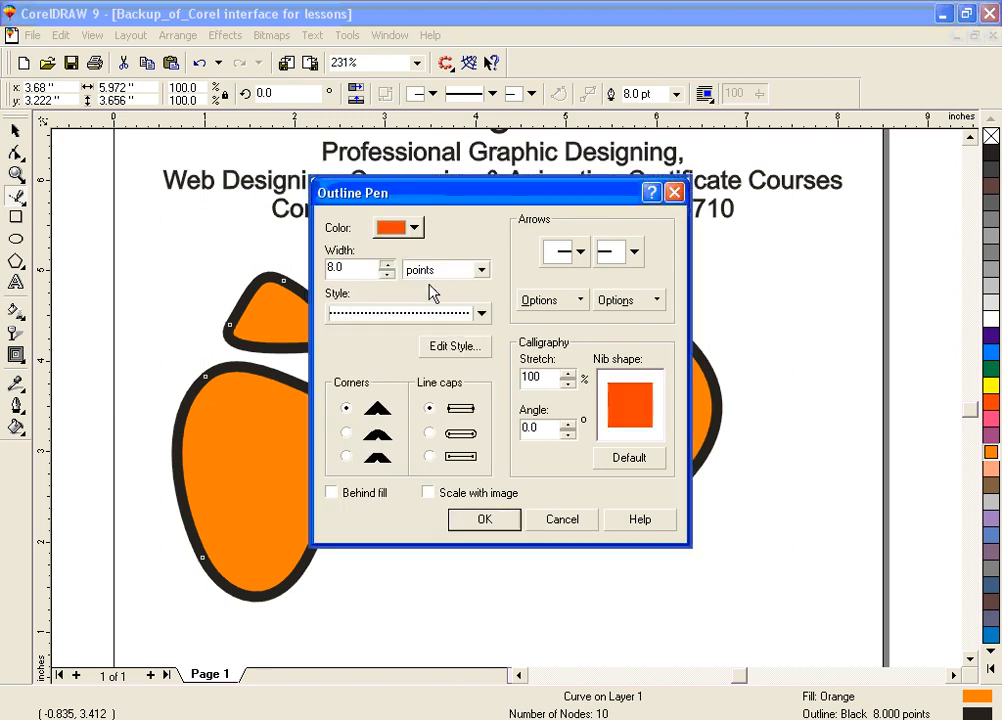
click(506, 521)
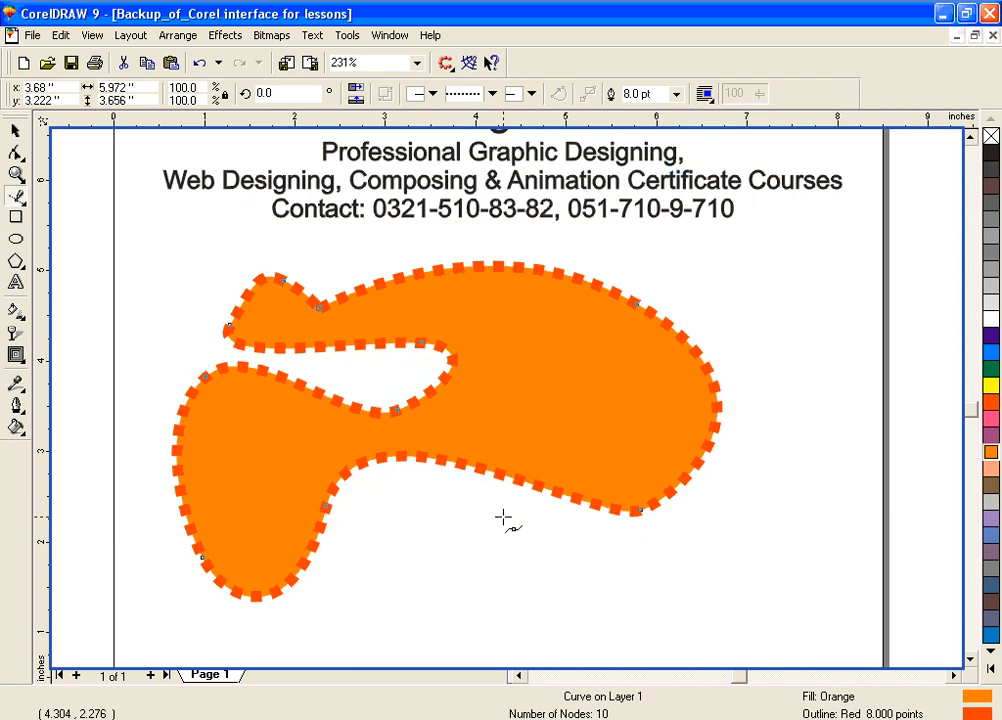
Delete the orange Bezier shape and switch to the Artistic Media tool.
click(20, 132)
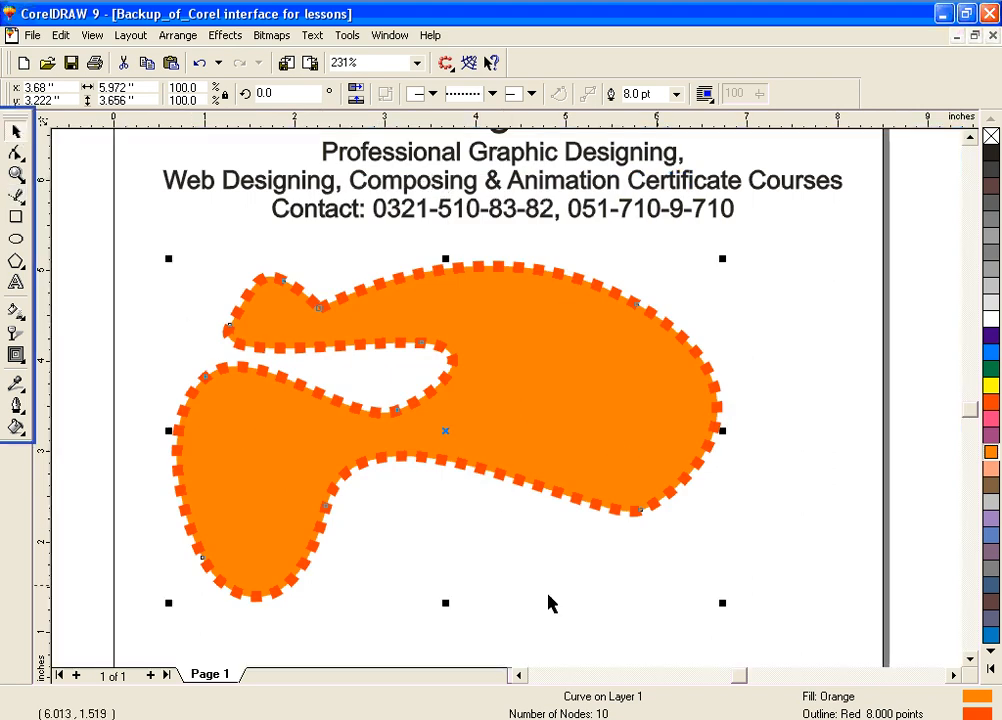
key(Delete)
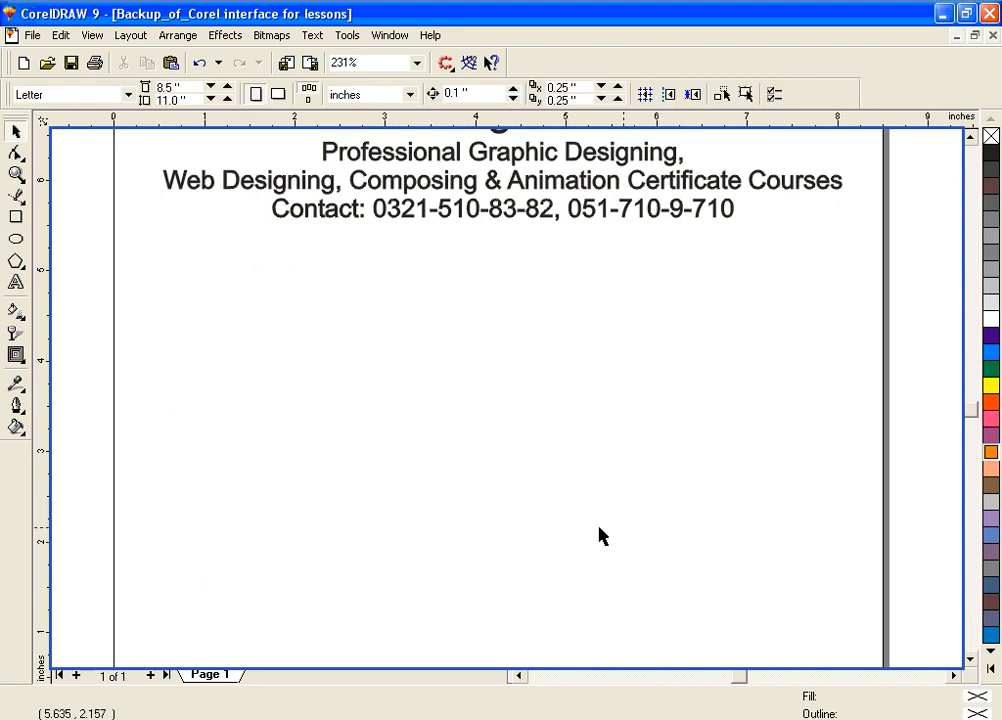
click(17, 196)
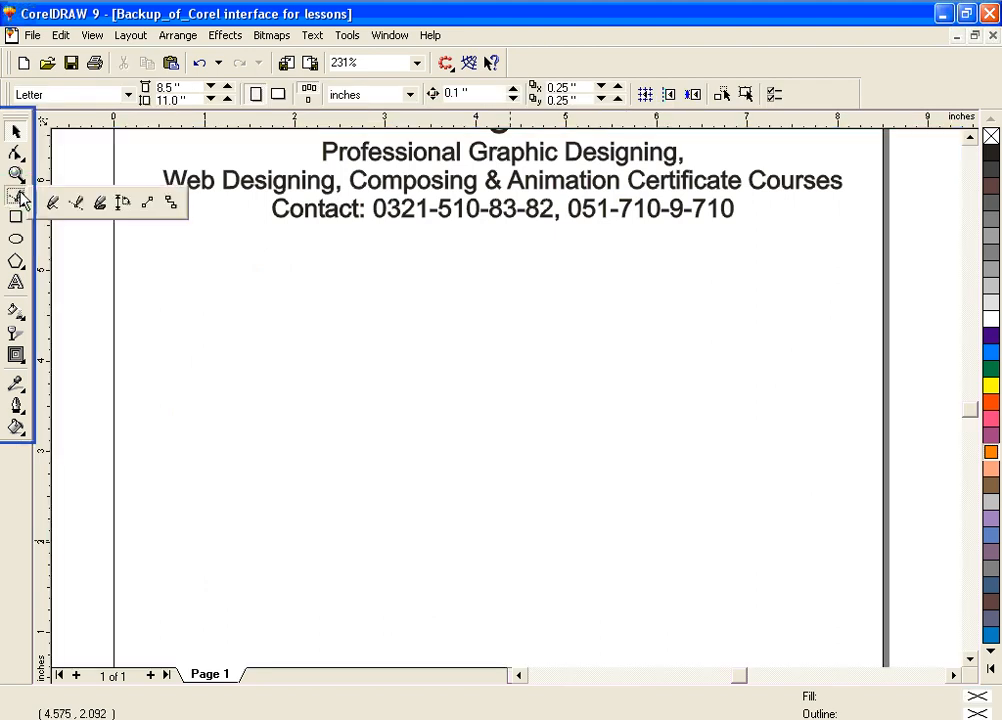
click(100, 204)
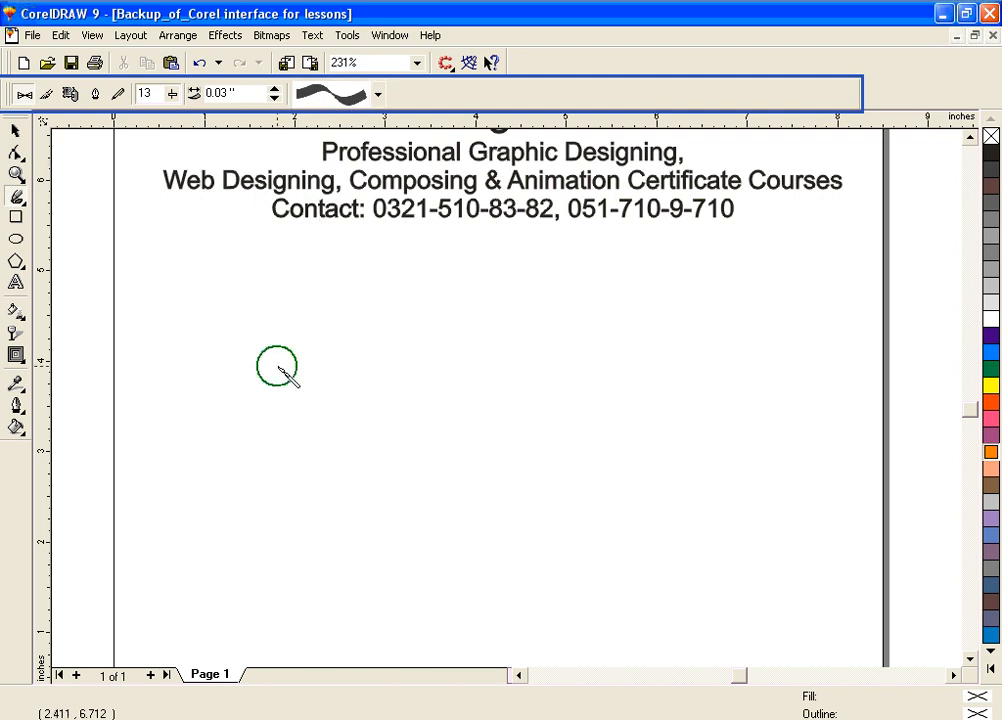
Try a wavy Artistic Media preset stroke across the blank area and change it to a preset that tapers toward its end.
mouse_move(276, 365)
mouse_down()
mouse_move(329, 360)
mouse_move(369, 398)
mouse_move(470, 378)
mouse_move(505, 384)
mouse_move(560, 439)
mouse_move(620, 460)
mouse_up()
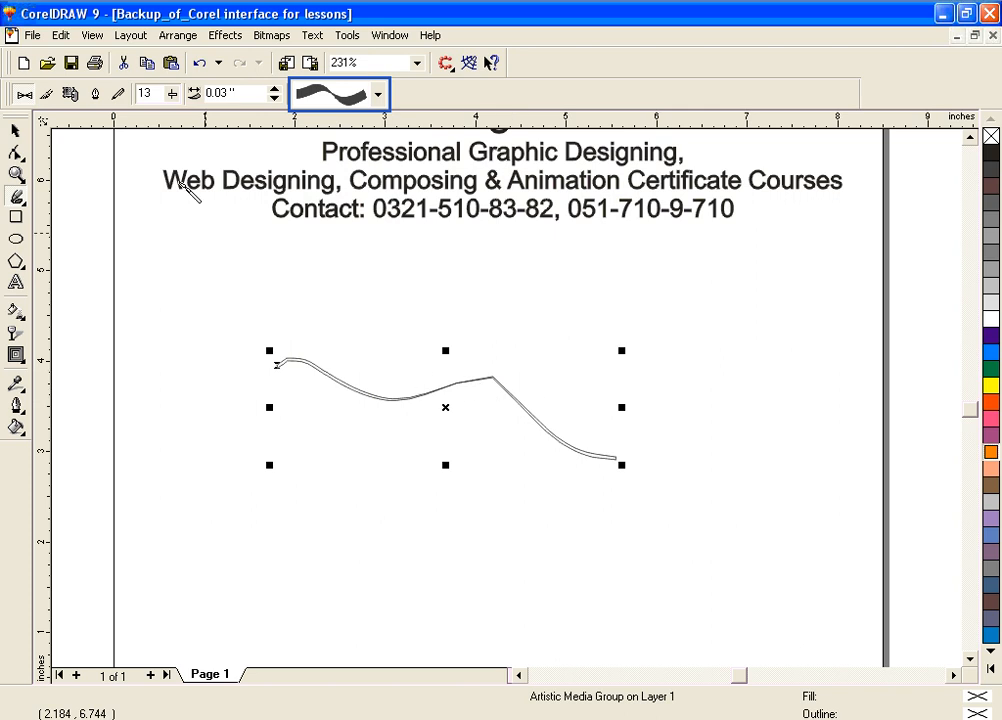
click(379, 95)
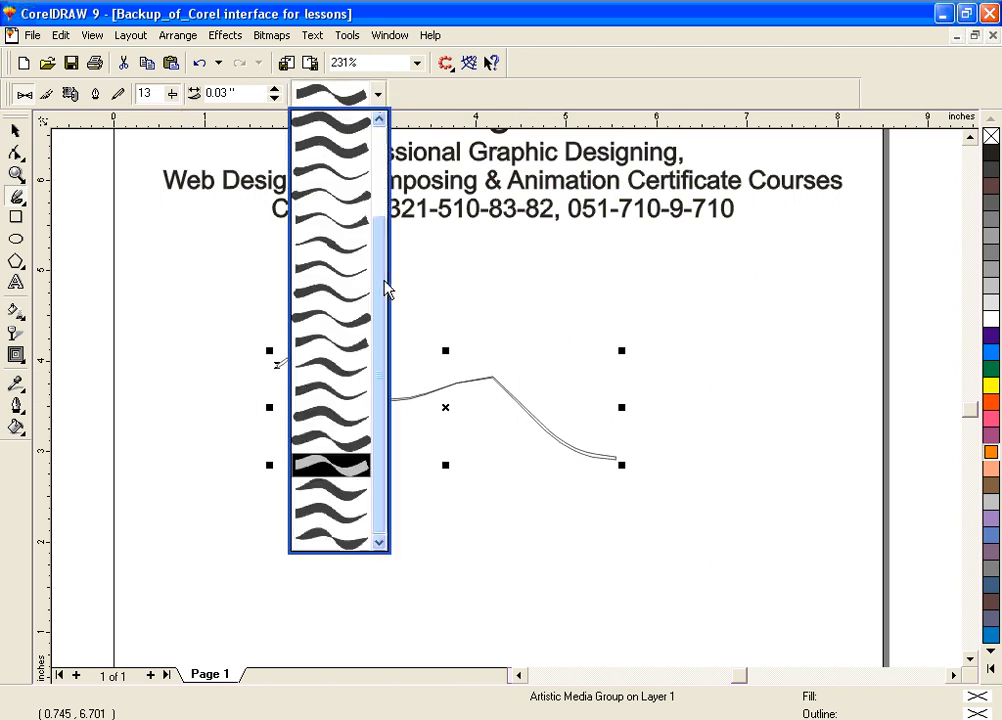
click(345, 307)
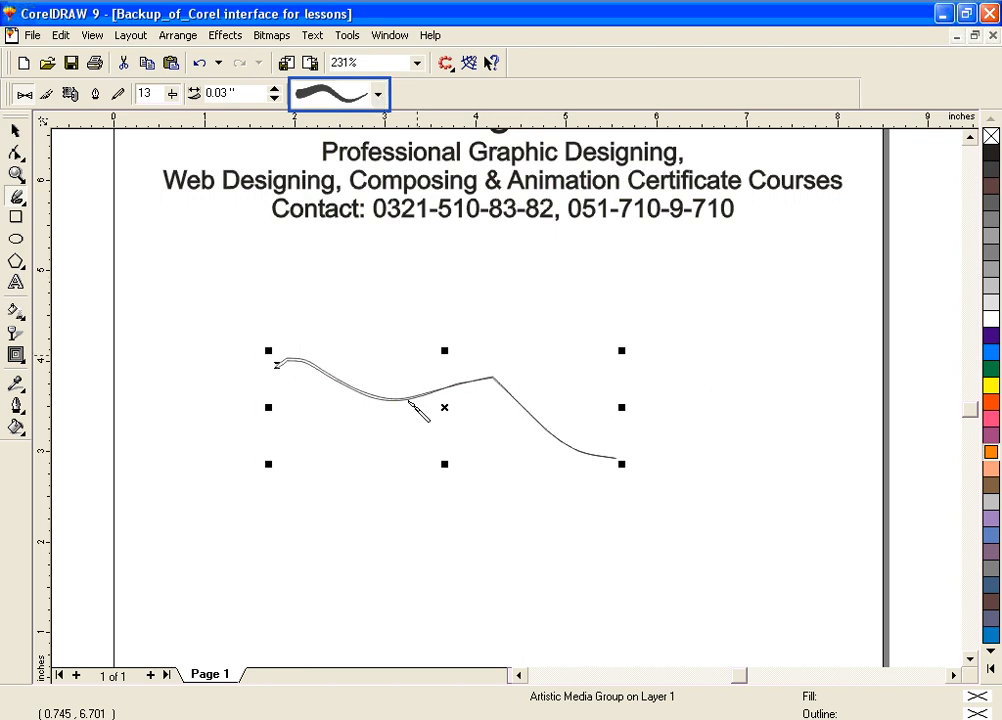
Set the freehand smoothing to 43 for a second trial stroke, and undo both Artistic Media strokes.
drag(173, 95, 206, 125)
mouse_move(201, 331)
mouse_down()
mouse_move(228, 437)
mouse_move(255, 461)
mouse_move(341, 498)
mouse_move(398, 574)
mouse_up()
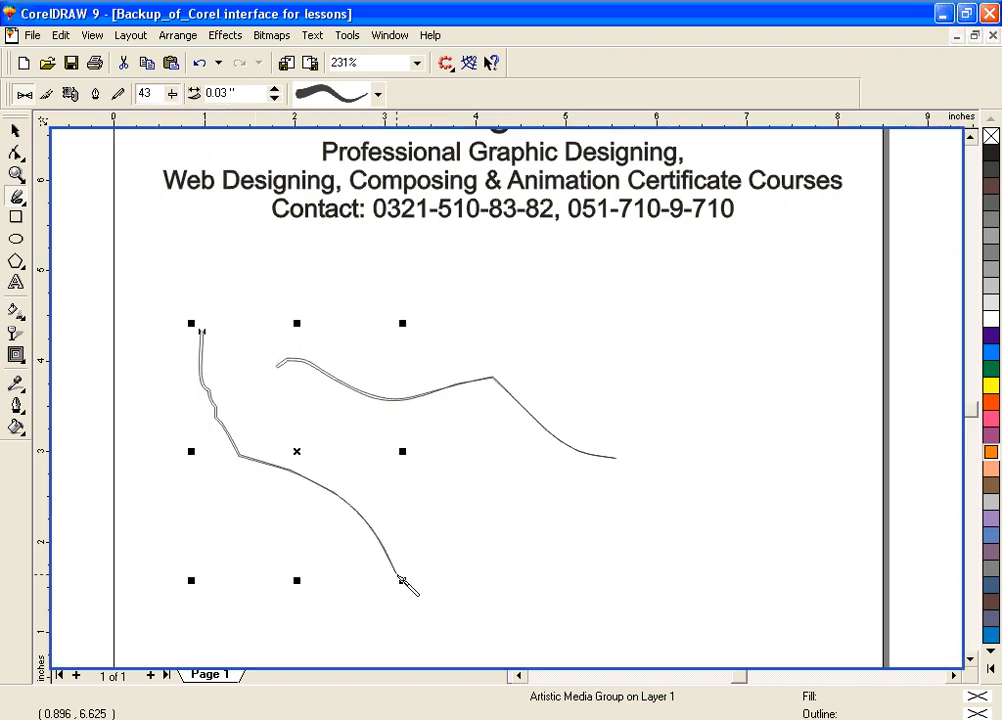
key(ctrl+z)
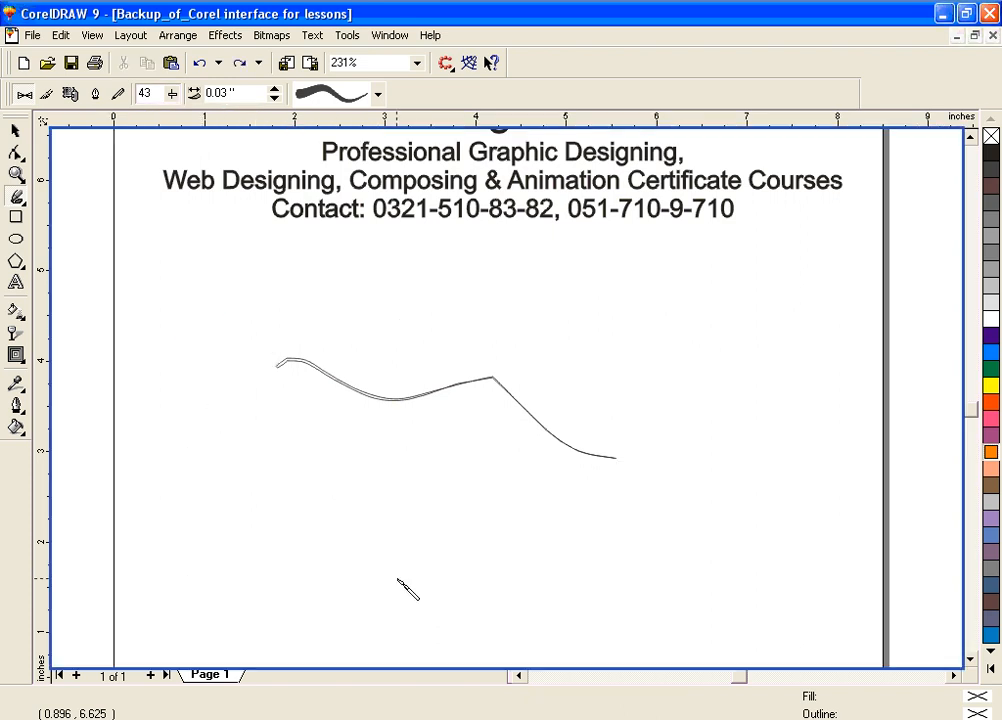
key(ctrl+z)
key(ctrl+z)
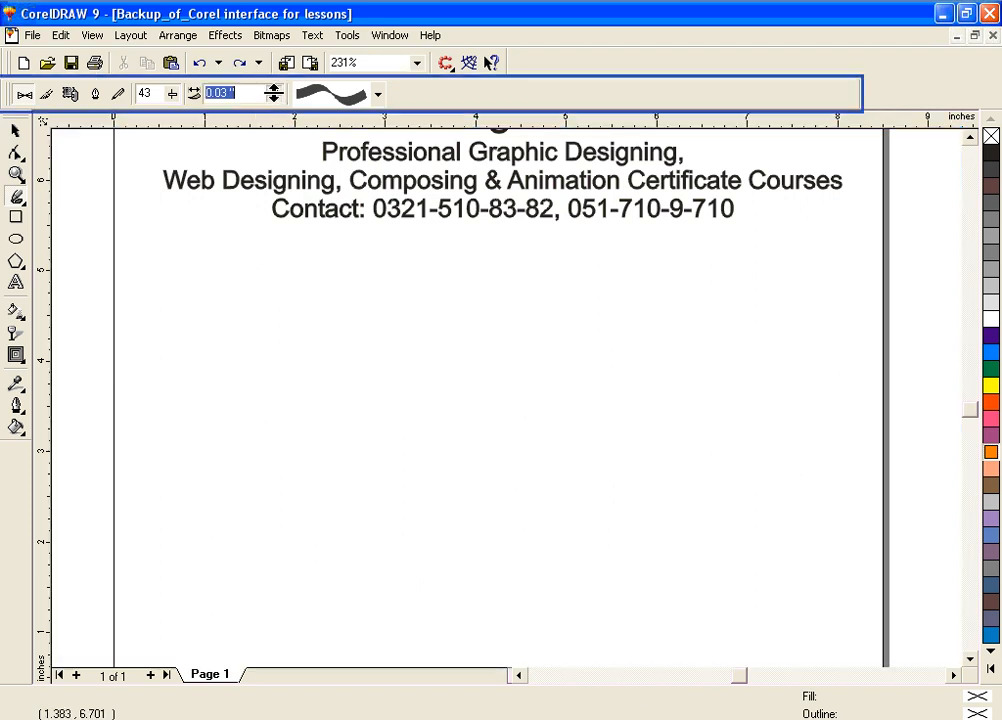
Set the Artistic Media width to 2.23 inches, and undo the trial stroke drawn with it.
drag(274, 92, 271, 56)
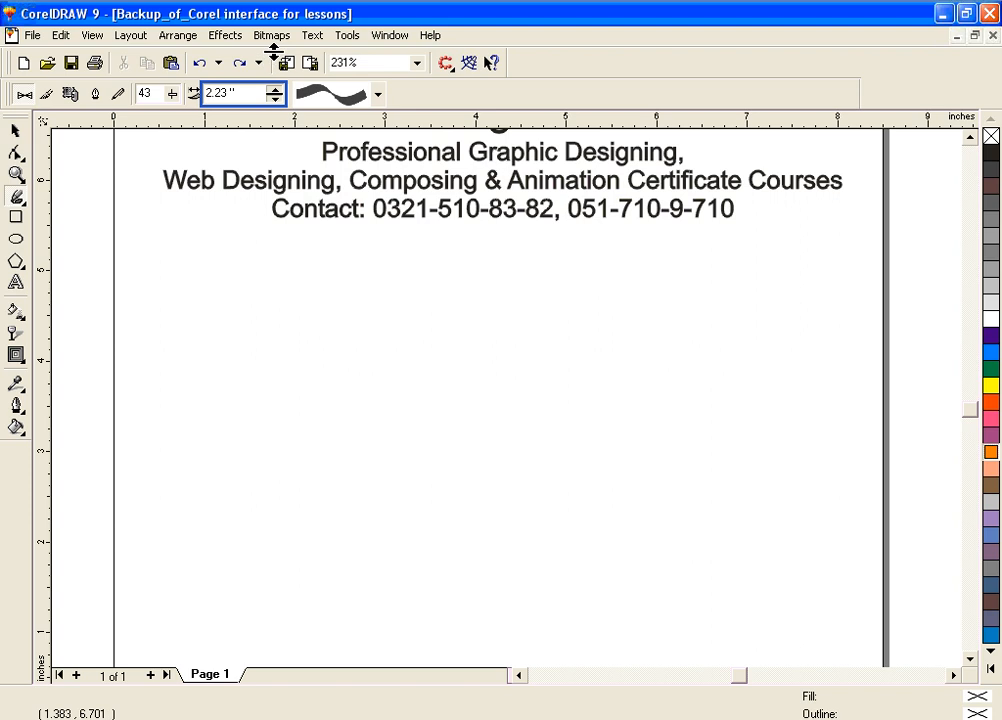
mouse_move(280, 352)
mouse_down()
mouse_move(350, 375)
mouse_move(382, 410)
mouse_move(562, 442)
mouse_move(662, 474)
mouse_up()
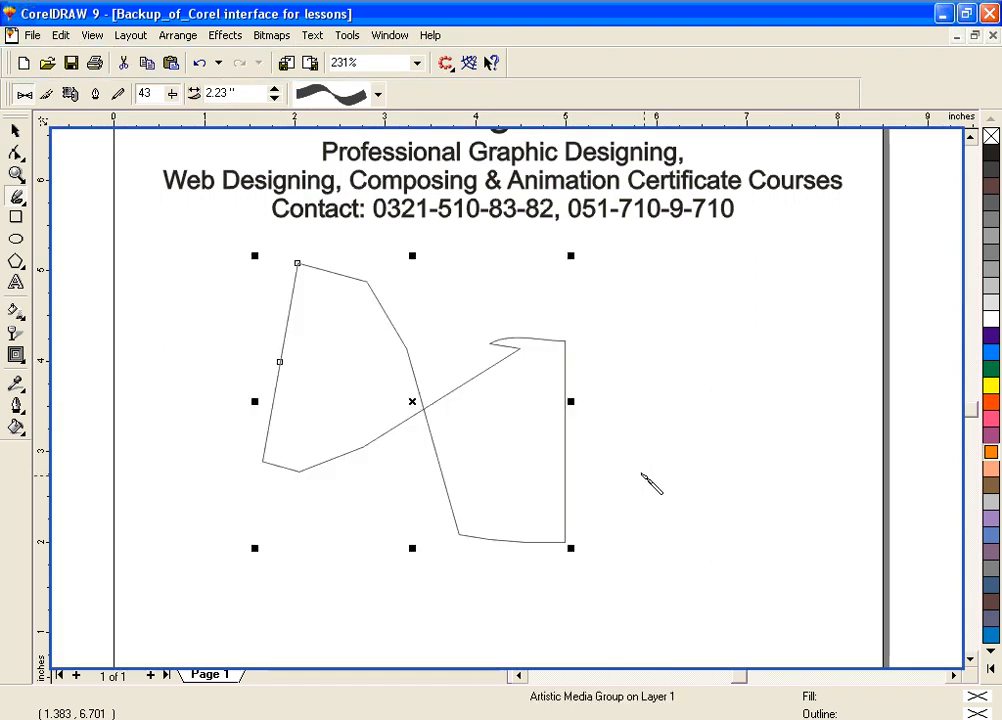
key(ctrl+z)
Set the Artistic Media width to 1.43 inches, draw a trial stroke across the blank area, and undo it.
click(259, 94)
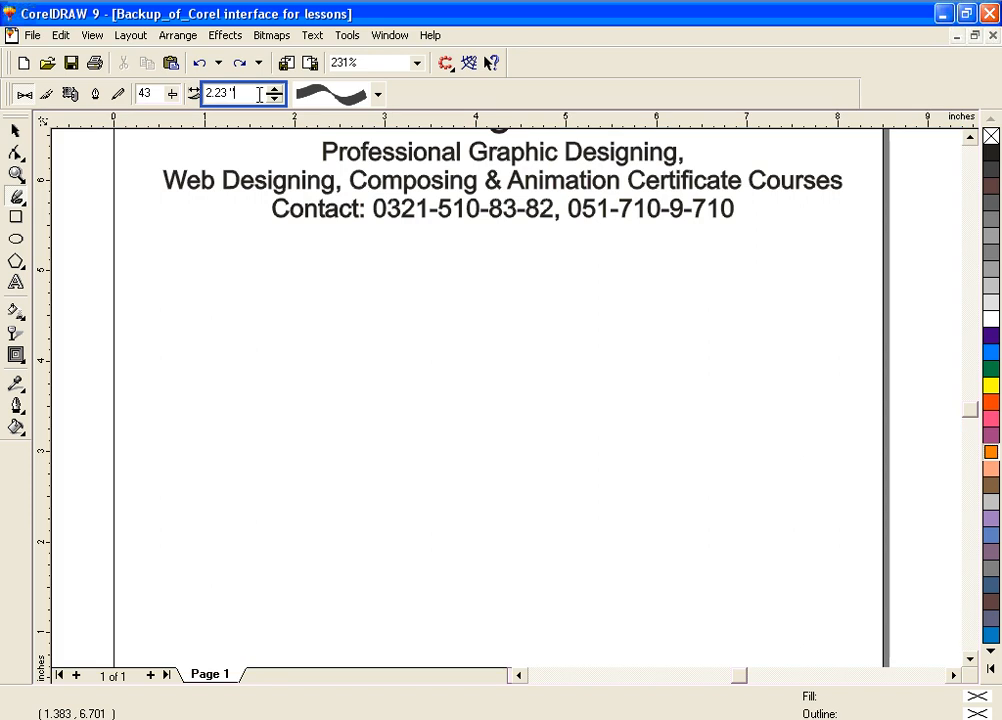
drag(273, 92, 281, 115)
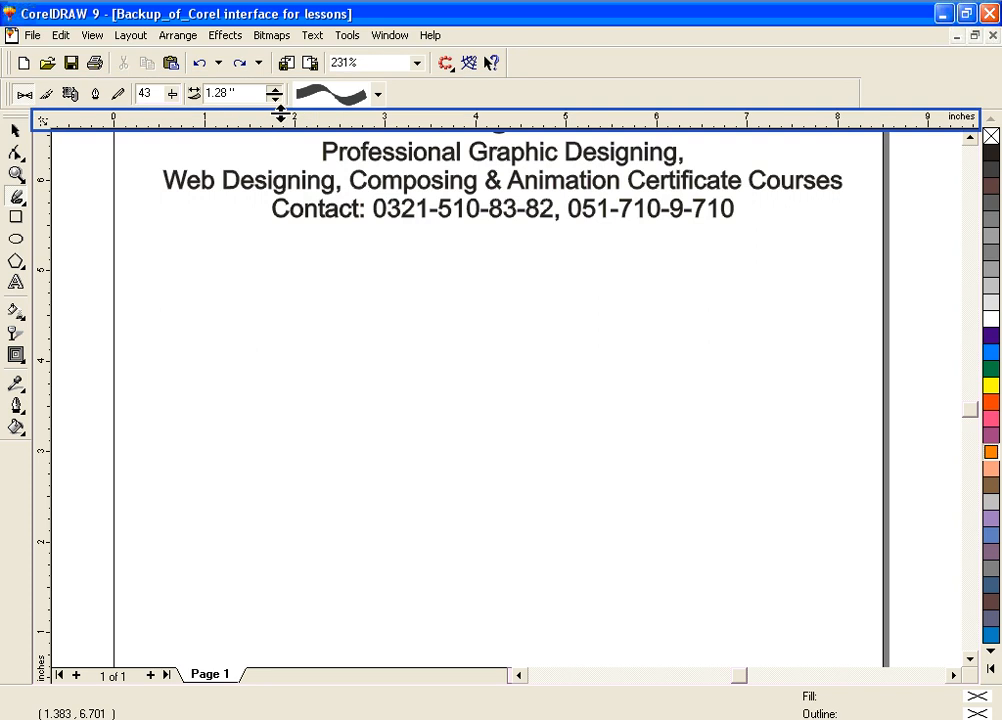
mouse_move(330, 350)
mouse_down()
mouse_move(473, 404)
mouse_move(505, 444)
mouse_move(587, 484)
mouse_move(664, 483)
mouse_move(752, 524)
mouse_up()
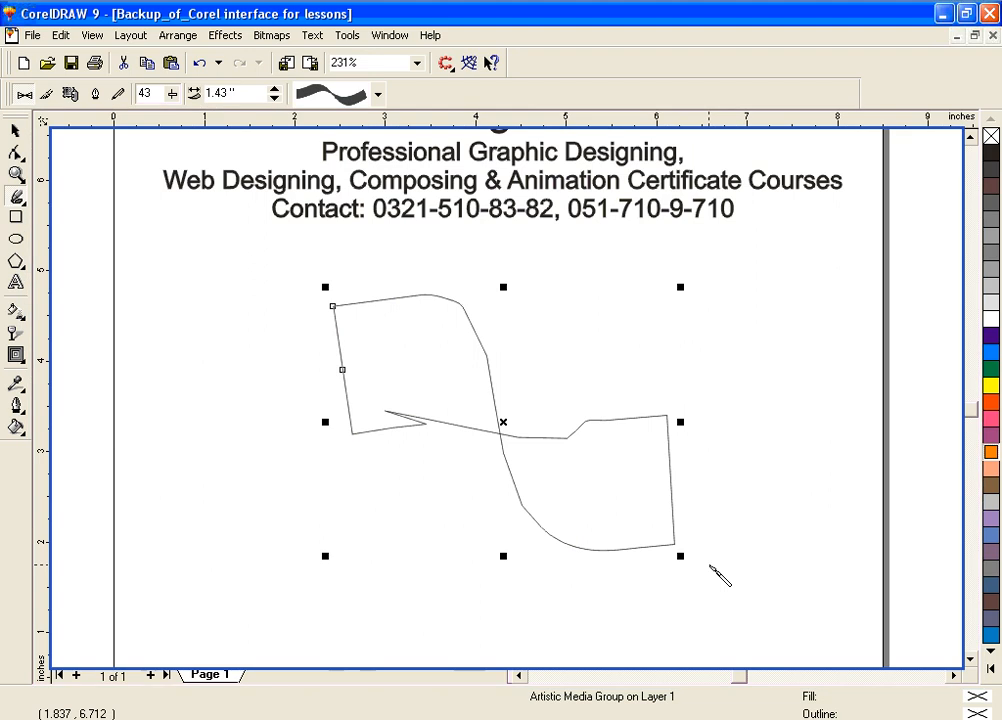
key(ctrl+z)
Set the Artistic Media width to 0.48 inches, try it with a wavy stroke, and undo that stroke.
mouse_move(277, 93)
mouse_down()
mouse_move(275, 103)
mouse_move(271, 94)
mouse_up()
mouse_move(332, 401)
mouse_down()
mouse_move(370, 384)
mouse_move(497, 476)
mouse_move(614, 471)
mouse_move(737, 493)
mouse_move(843, 572)
mouse_up()
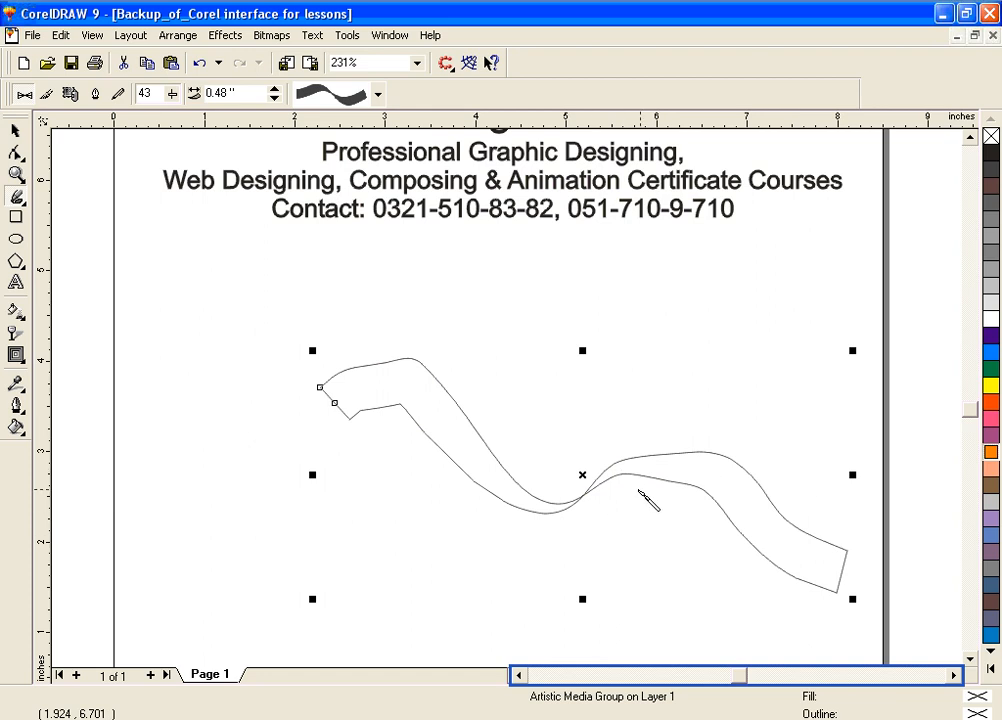
key(ctrl+z)
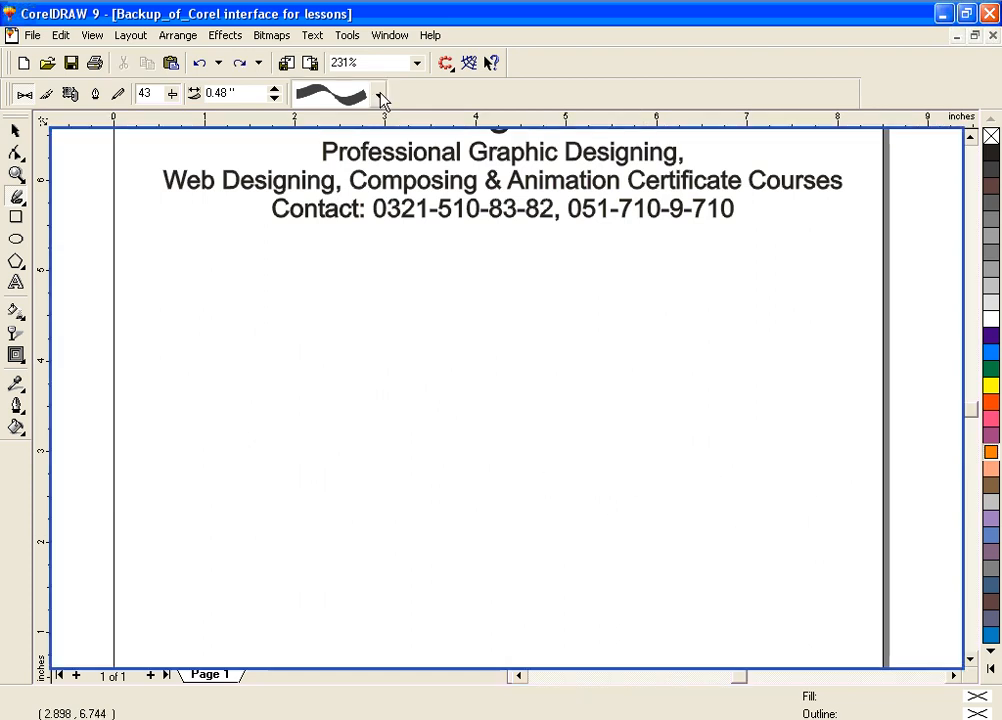
Choose the preset with a rounded start and tapered end, and draw a wavy stroke about 6.5 inches wide below the text.
click(379, 94)
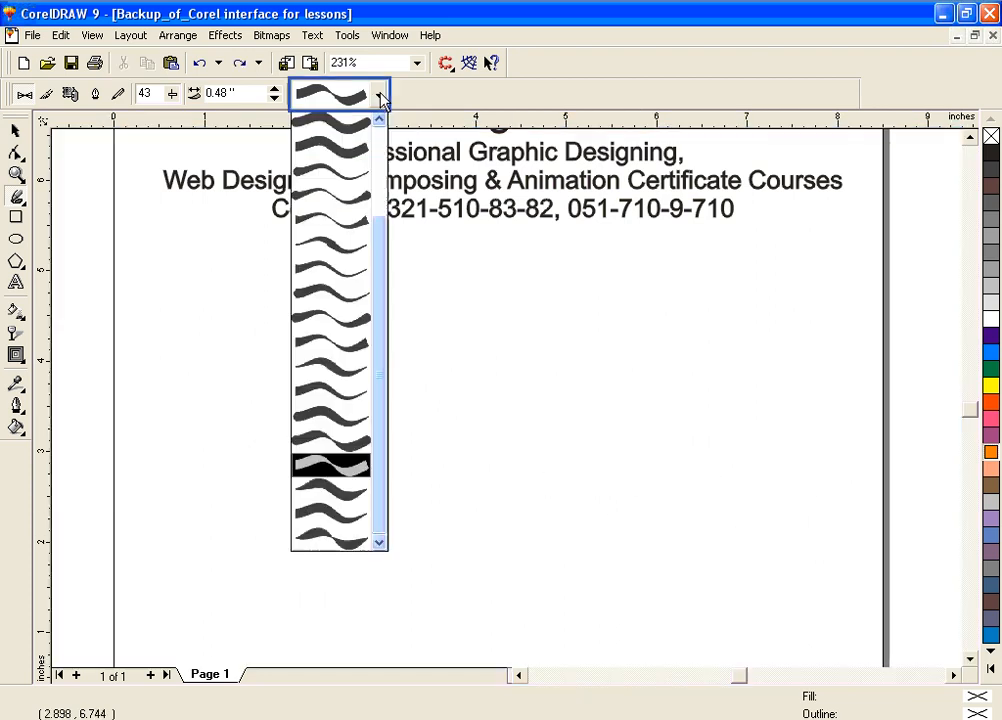
click(349, 294)
mouse_move(204, 354)
mouse_down()
mouse_move(305, 319)
mouse_move(453, 416)
mouse_move(594, 378)
mouse_move(778, 475)
mouse_up()
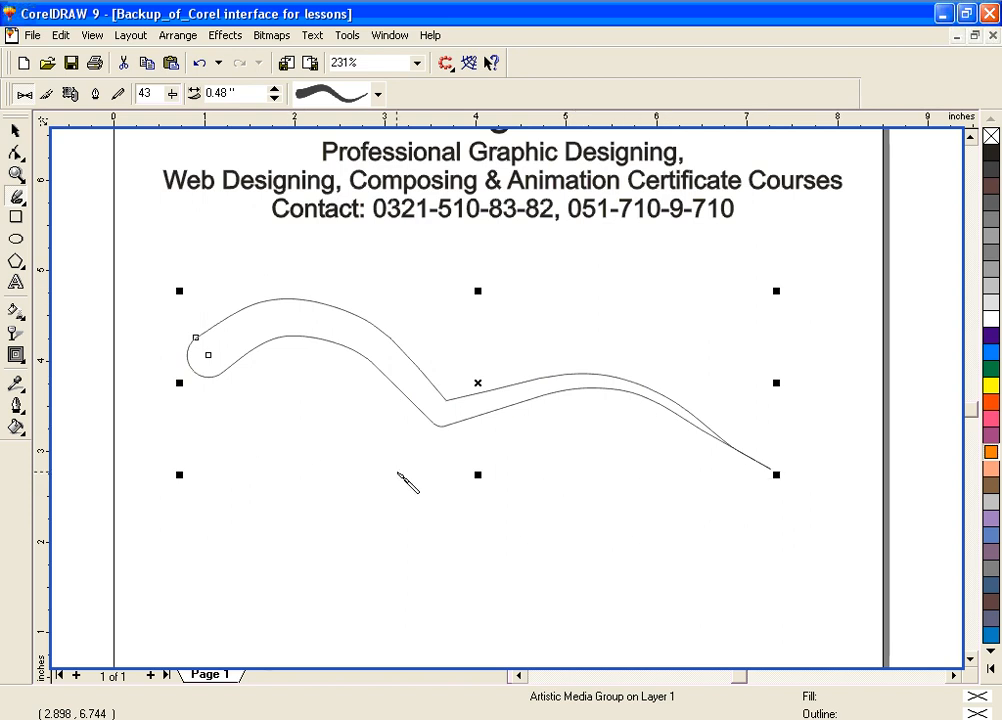
Fill the tapered stroke with yellow and give it an 8-point outline.
click(990, 385)
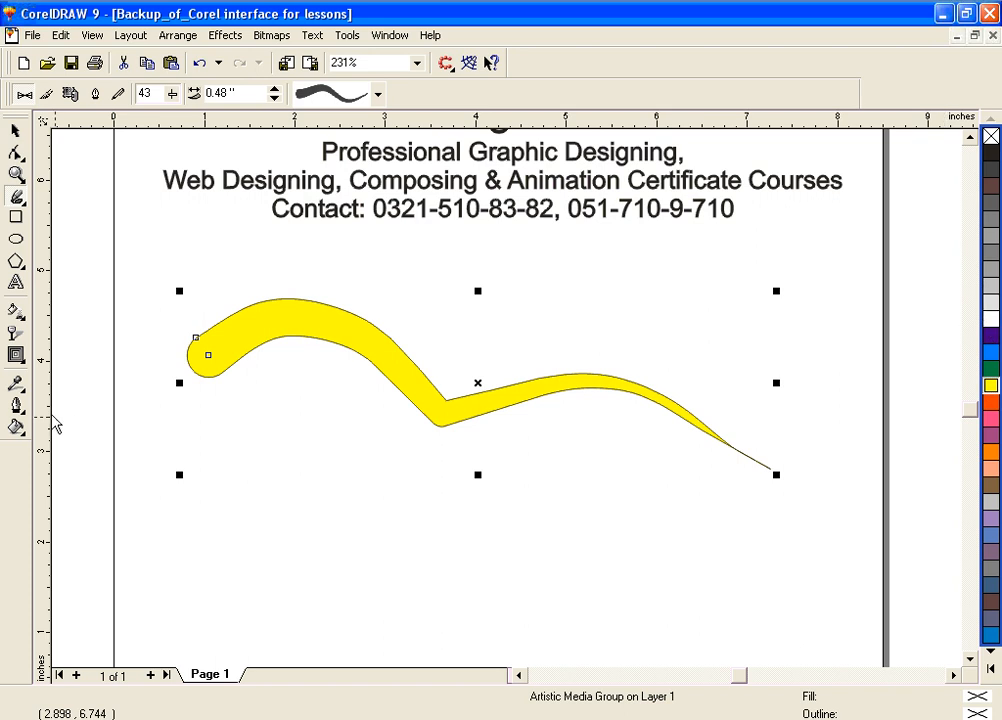
click(15, 406)
click(172, 411)
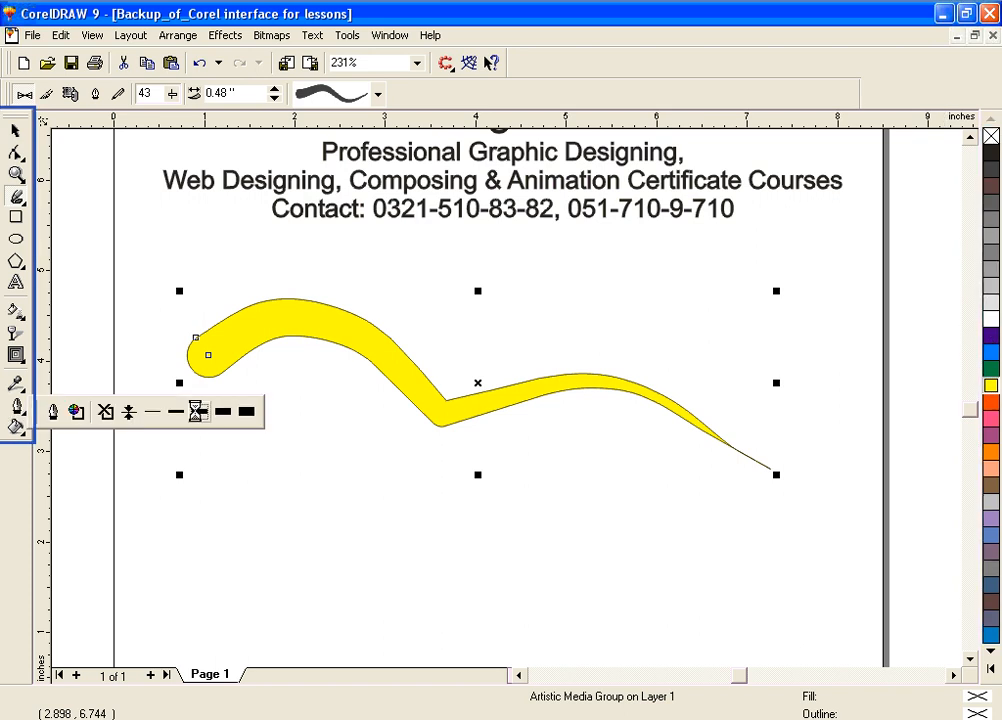
Change the stroke's outline to a dash-dot-dot line style in orange-red through the Outline Pen settings.
click(15, 406)
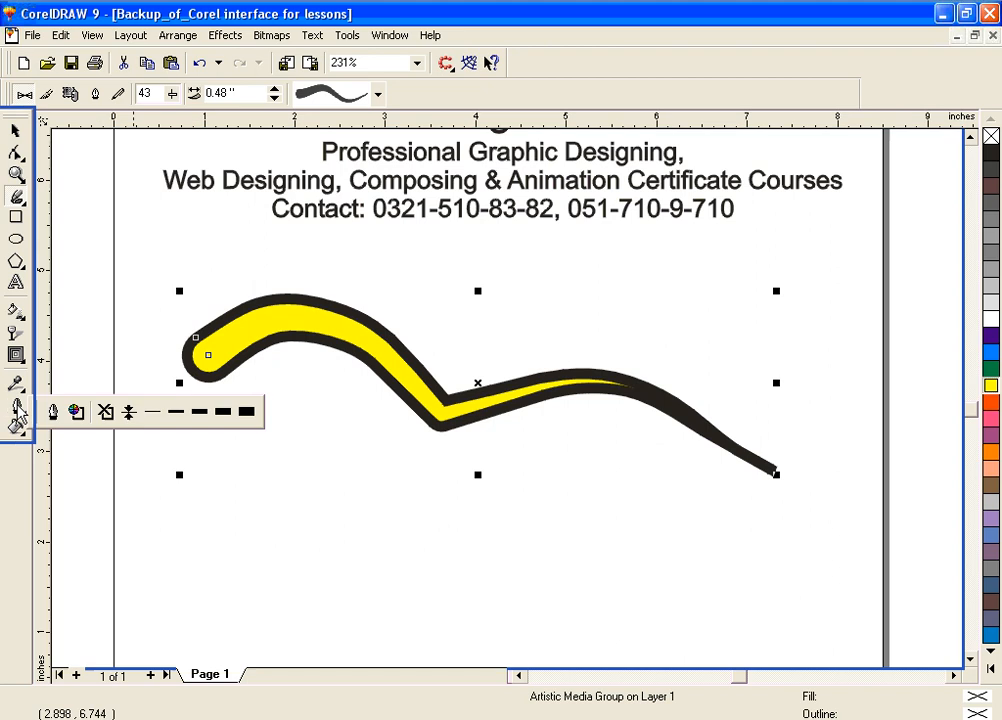
click(54, 410)
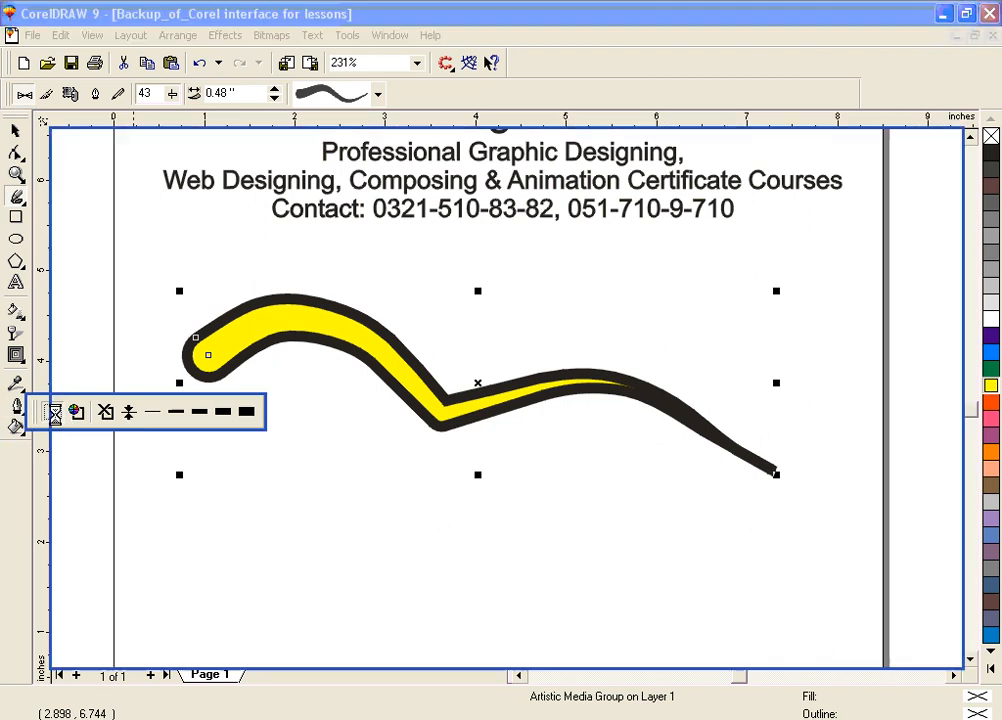
click(394, 318)
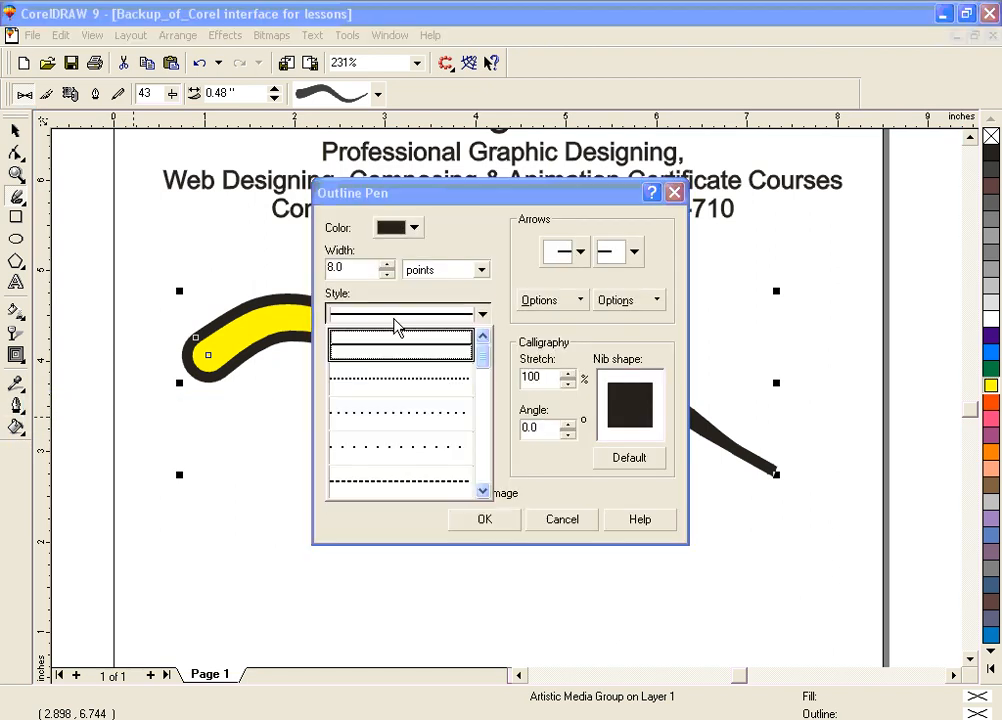
click(478, 474)
click(476, 476)
click(452, 425)
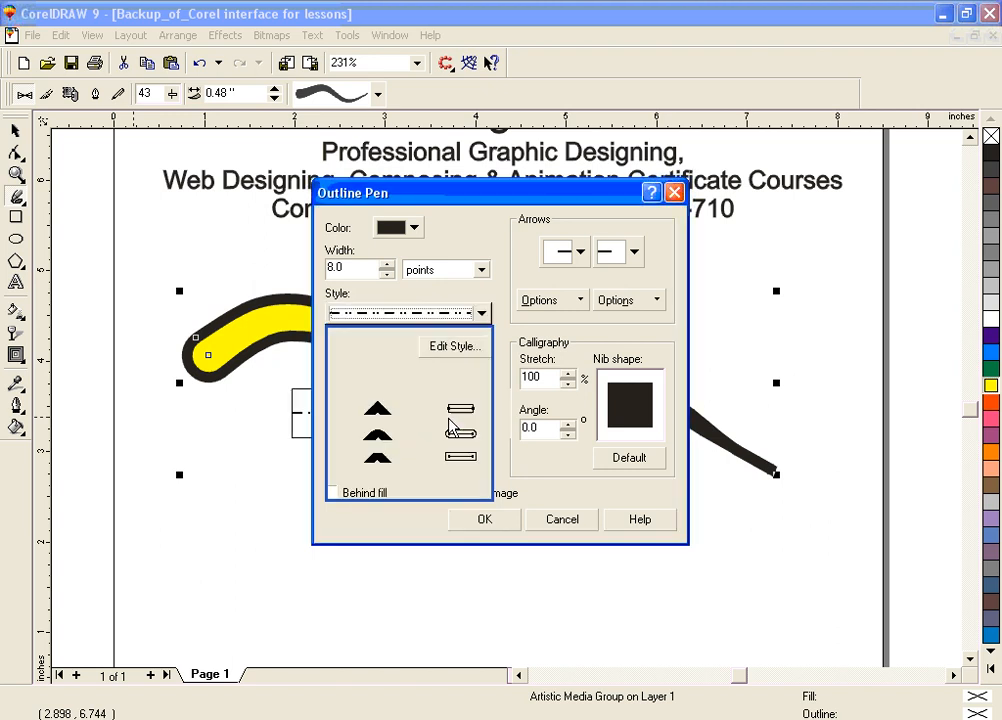
click(414, 228)
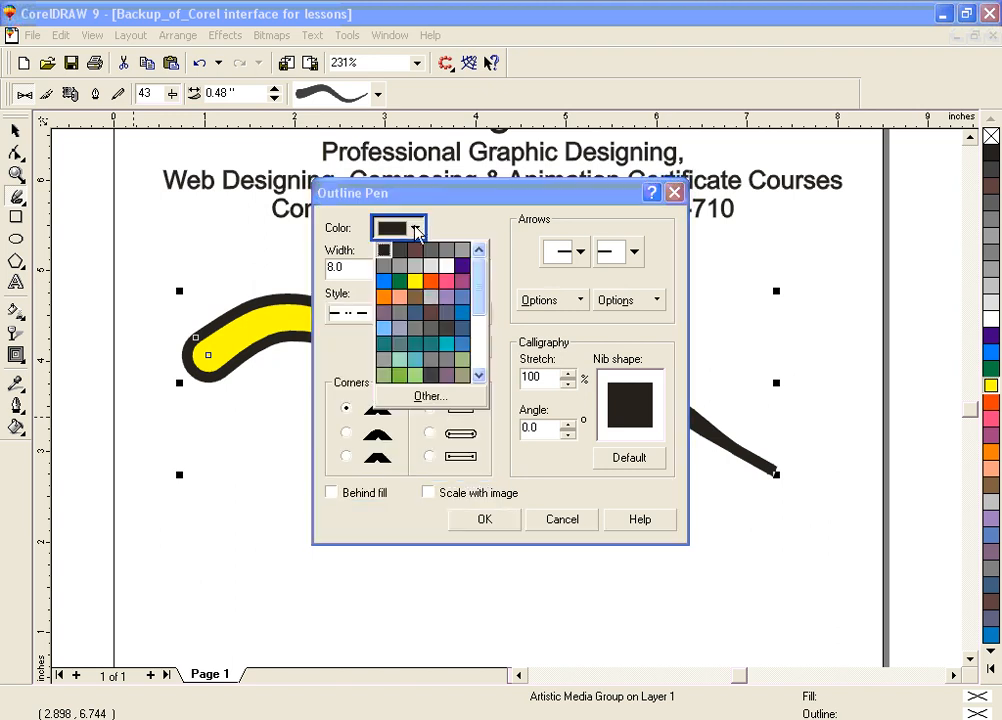
click(410, 286)
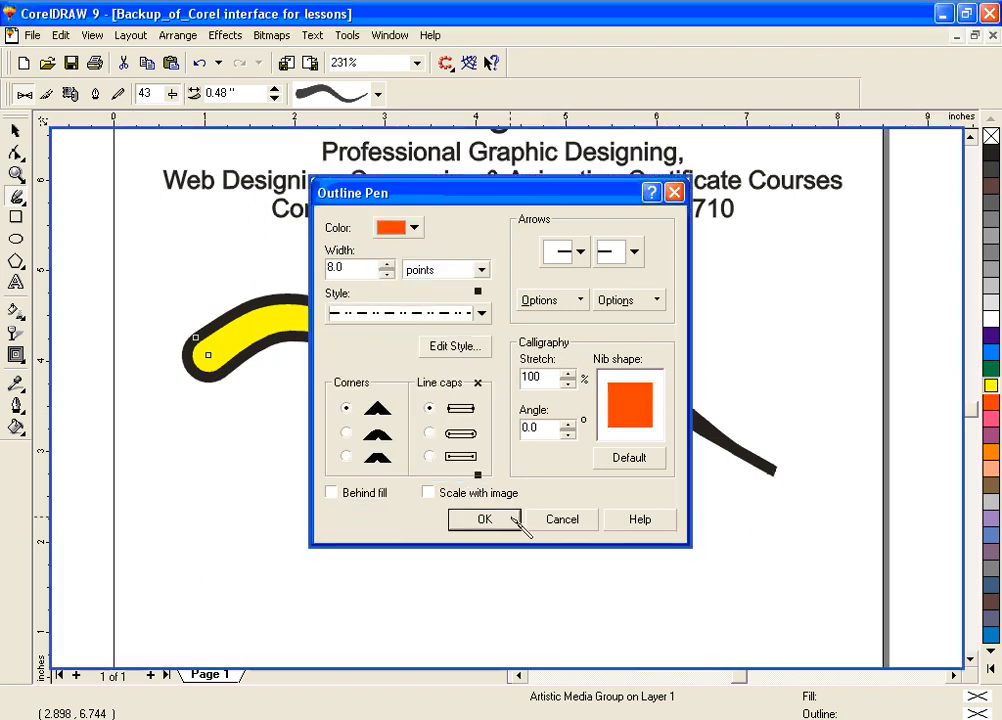
click(514, 524)
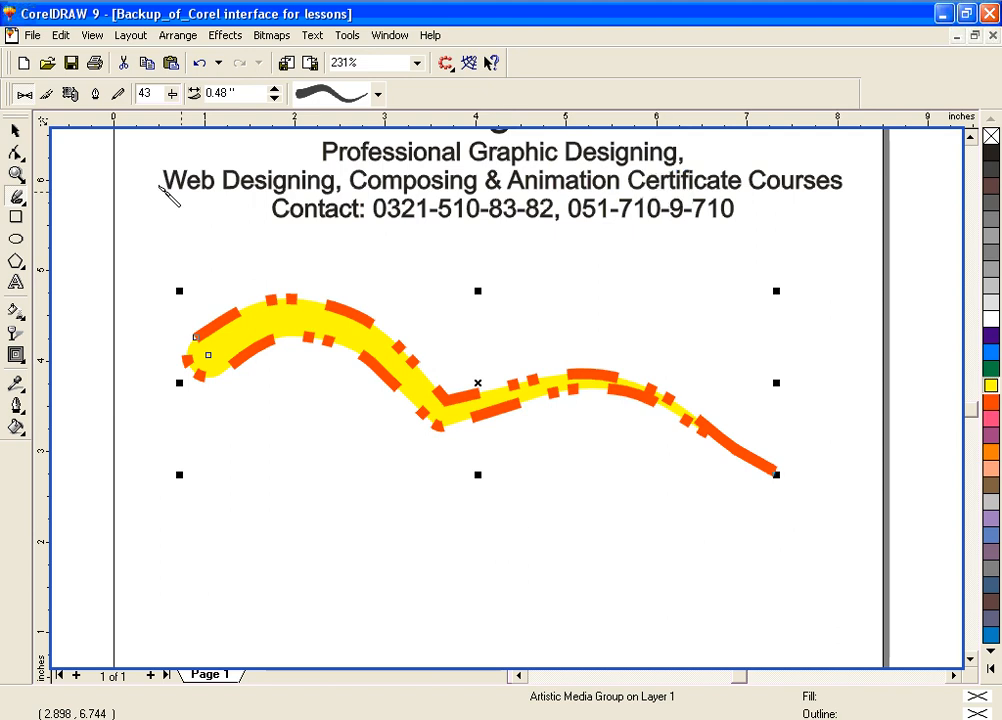
Select the yellow Artistic Media stroke with the Pick tool and delete it.
click(15, 130)
drag(133, 243, 862, 587)
key(Delete)
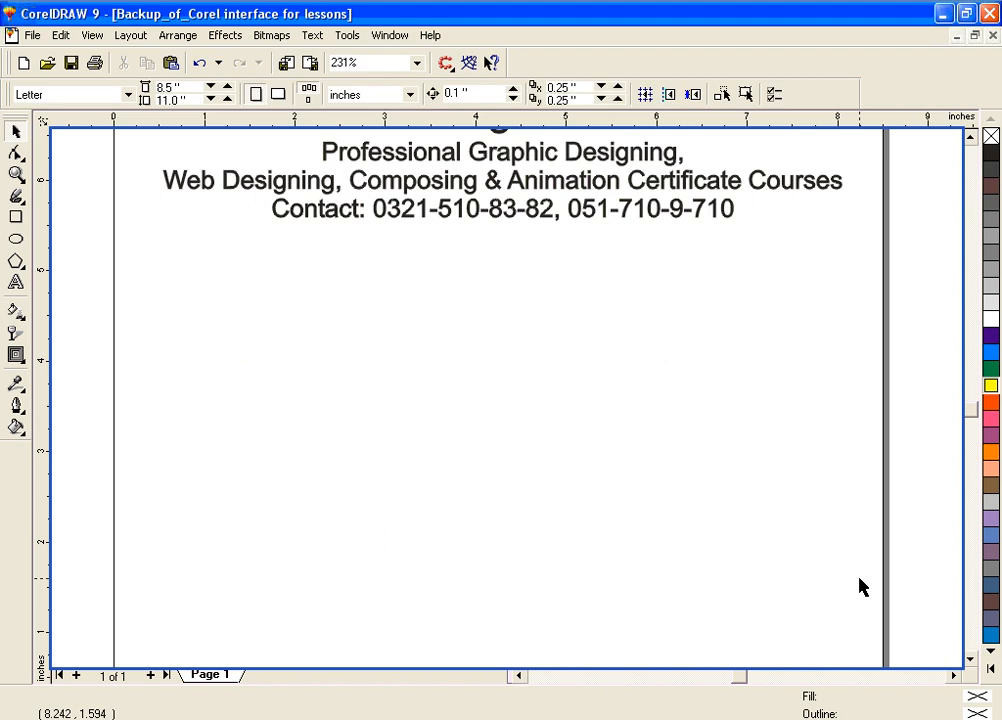
Draw six joined connector lines with the Connector Line tool, forming a closed irregular hexagon below the text.
click(16, 197)
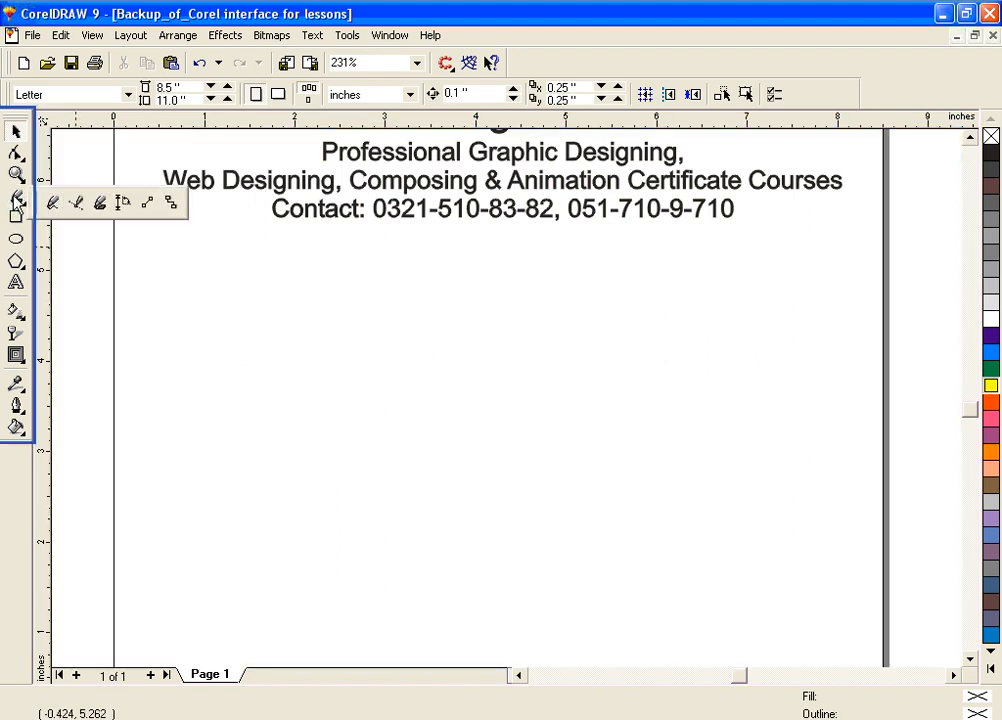
click(146, 204)
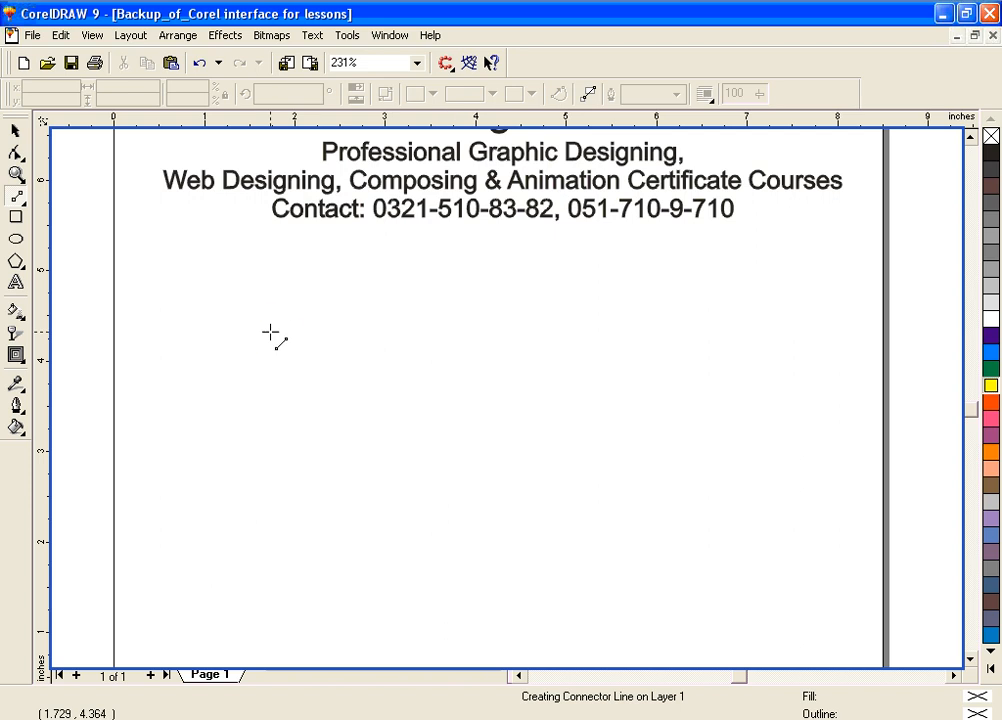
mouse_move(270, 332)
mouse_down()
mouse_move(650, 335)
mouse_move(573, 445)
mouse_move(387, 521)
mouse_move(579, 427)
mouse_move(530, 441)
mouse_move(512, 416)
mouse_move(633, 336)
mouse_move(537, 378)
mouse_move(619, 343)
mouse_move(591, 318)
mouse_move(622, 320)
mouse_move(724, 523)
mouse_move(564, 575)
mouse_move(391, 530)
mouse_move(753, 437)
mouse_move(514, 490)
mouse_move(427, 492)
mouse_move(274, 422)
mouse_move(195, 340)
mouse_move(277, 330)
mouse_up()
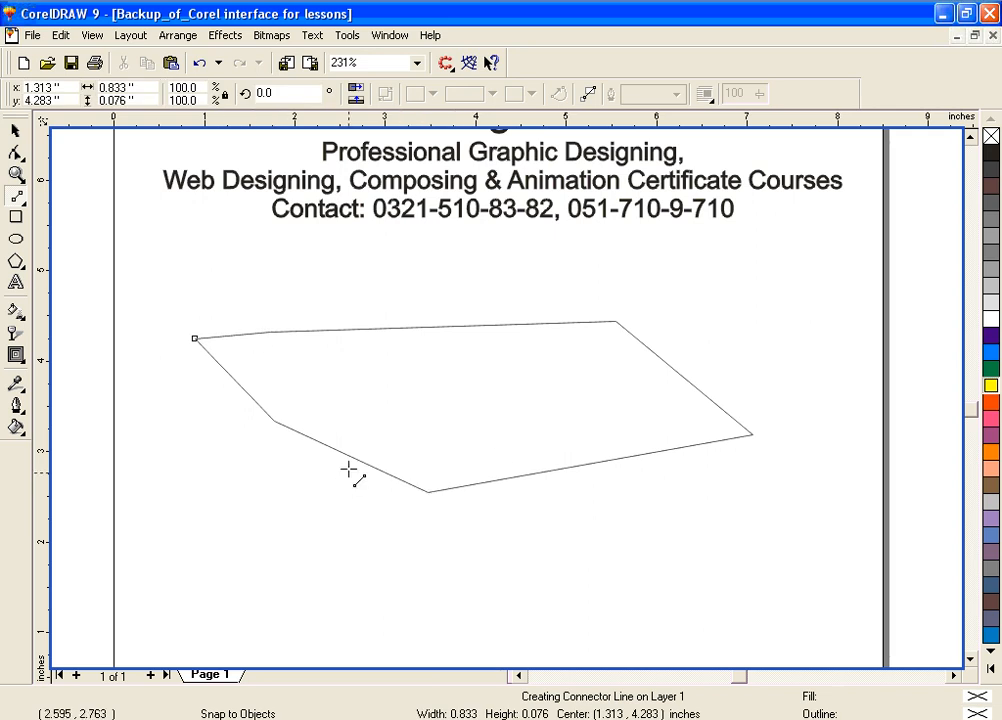
Undo the last two connector lines and delete the remaining ones together.
key(ctrl+z)
key(ctrl+z)
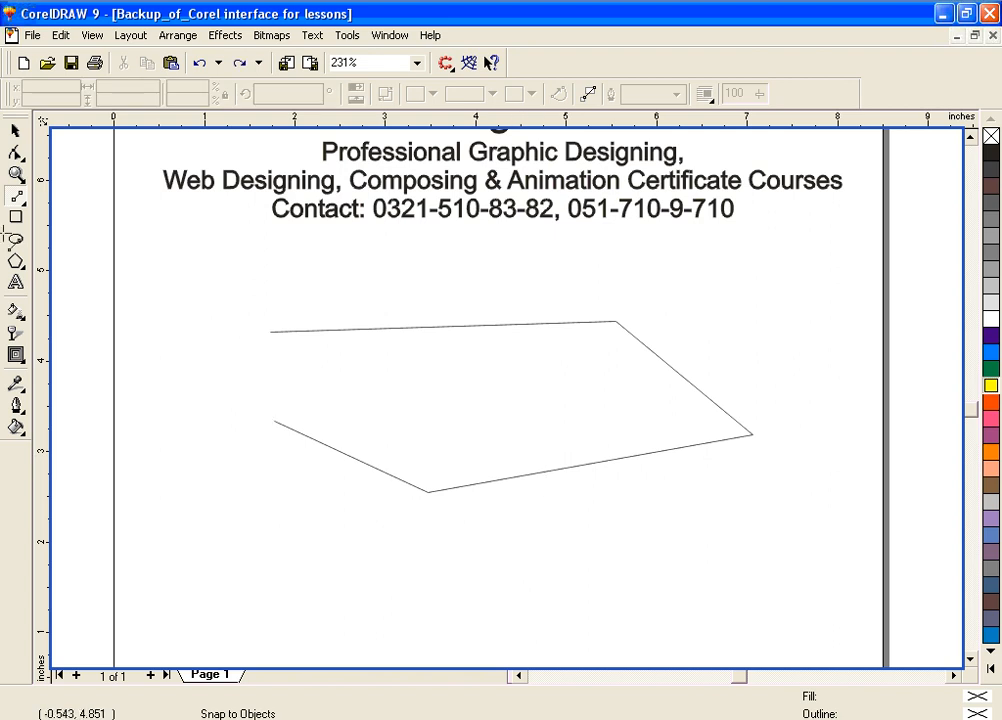
click(15, 132)
drag(192, 267, 788, 556)
key(Delete)
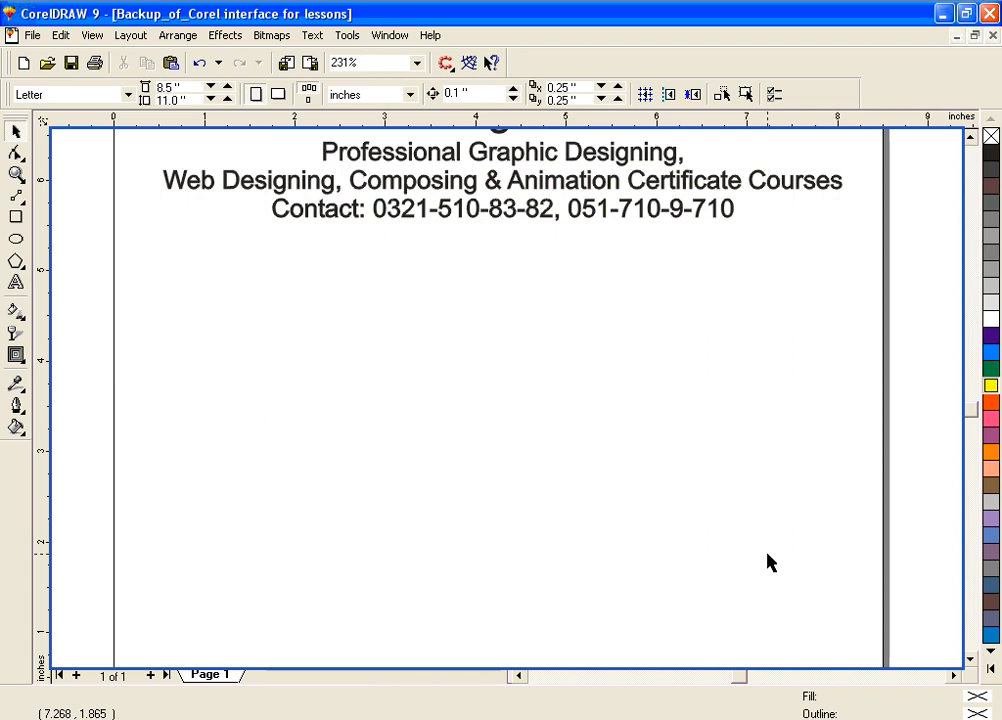
click(21, 258)
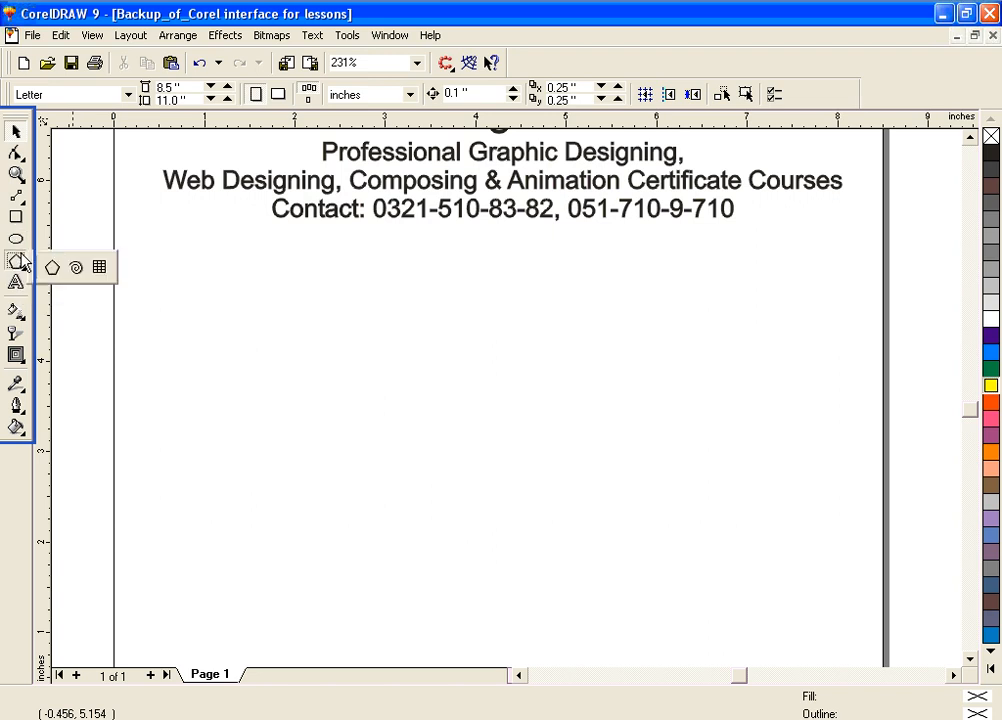
click(86, 221)
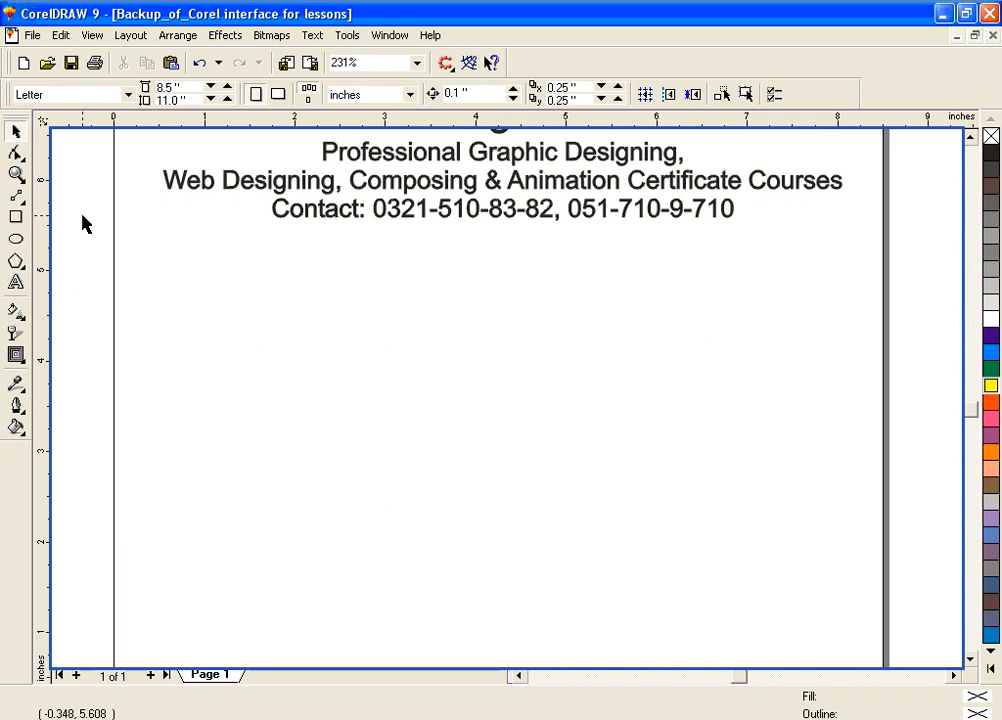